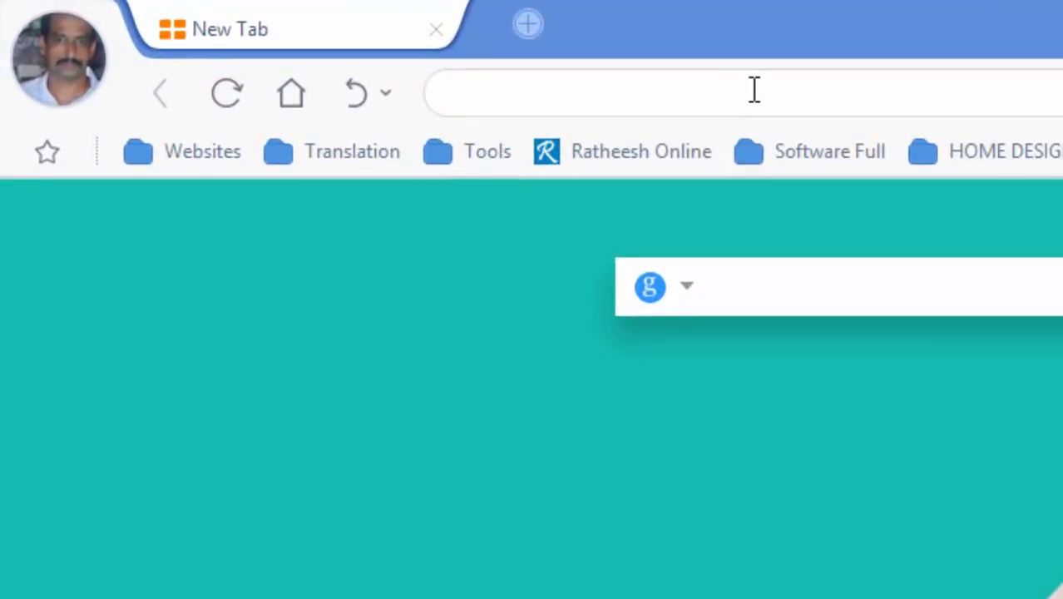
- Open the blogger.com website
{"action": "type", "text": "blogger"}
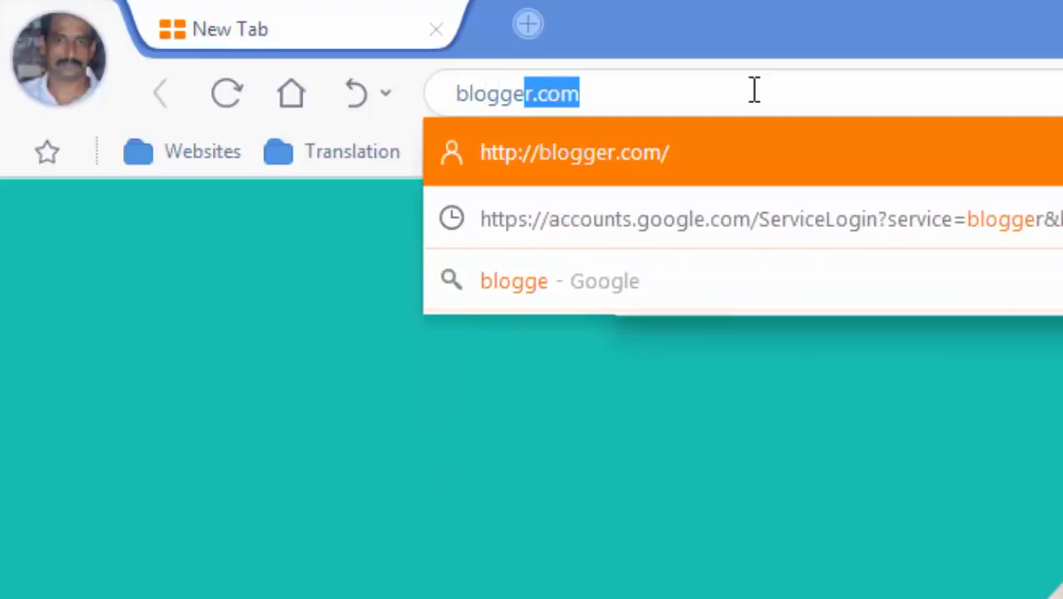
{"action": "type", "text": ".co"}
{"action": "key", "text": "Return"}
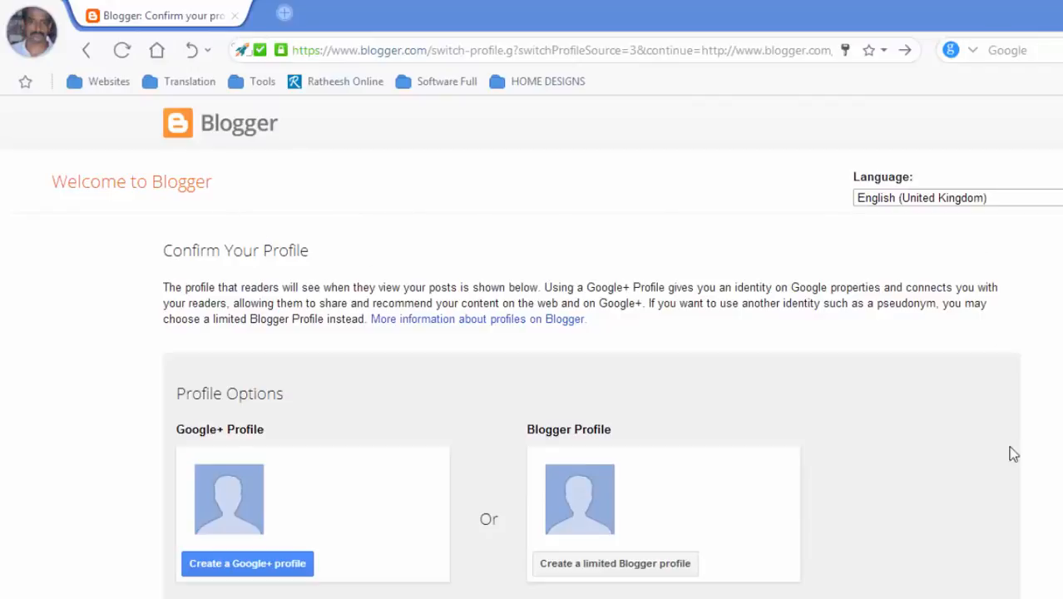
- Create a limited Blogger profile with the display name "Avani Publications" and continue to Blogger
{"action": "scroll", "coordinate": [995, 455], "scroll_direction": "down", "scroll_amount": 1}
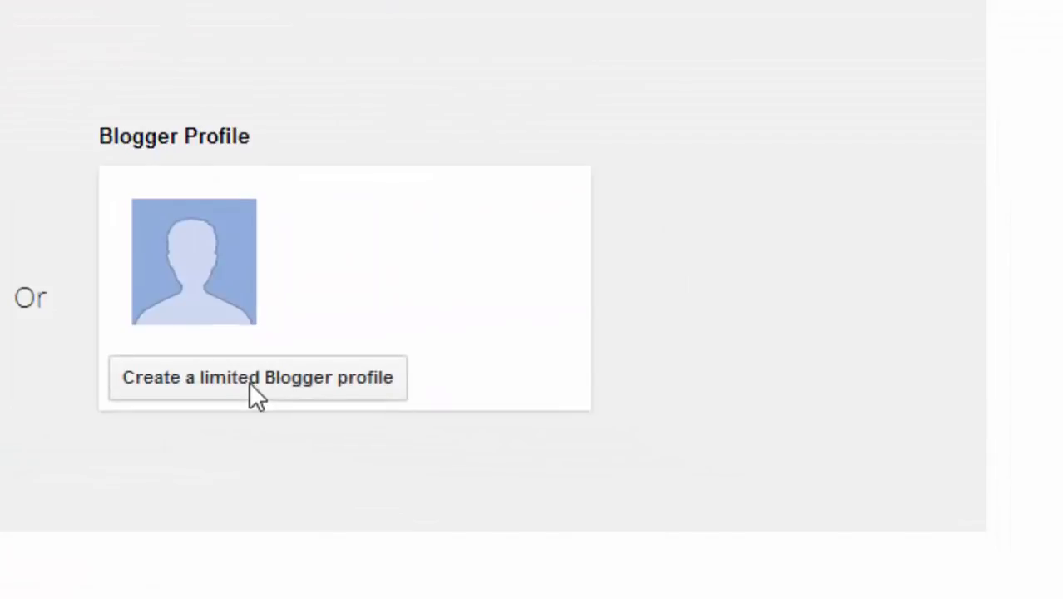
{"action": "left_click", "coordinate": [250, 383]}
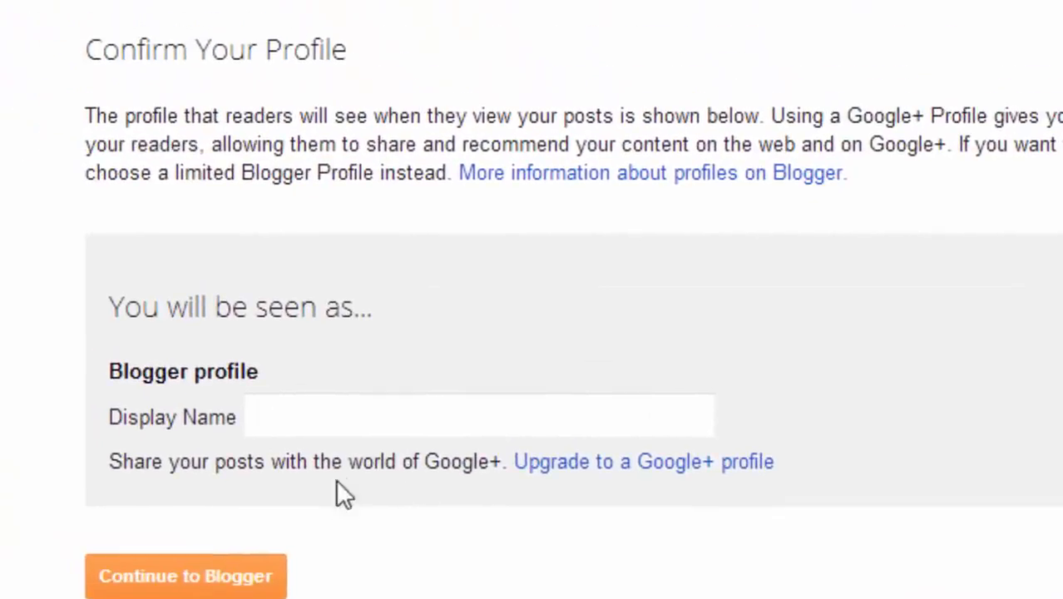
{"action": "left_click", "coordinate": [352, 421]}
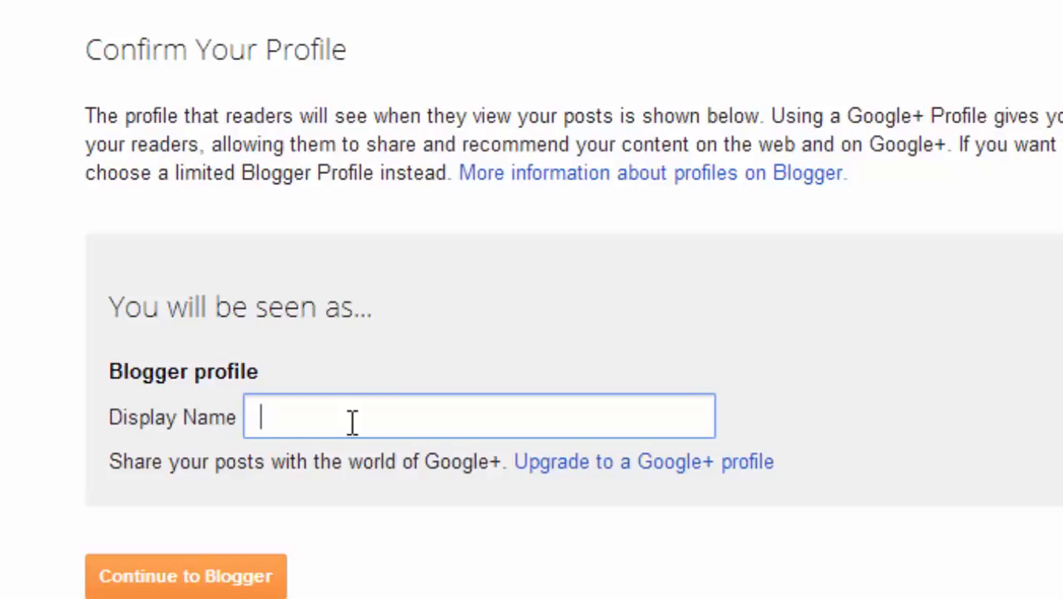
{"action": "type", "text": "Avani Publications"}
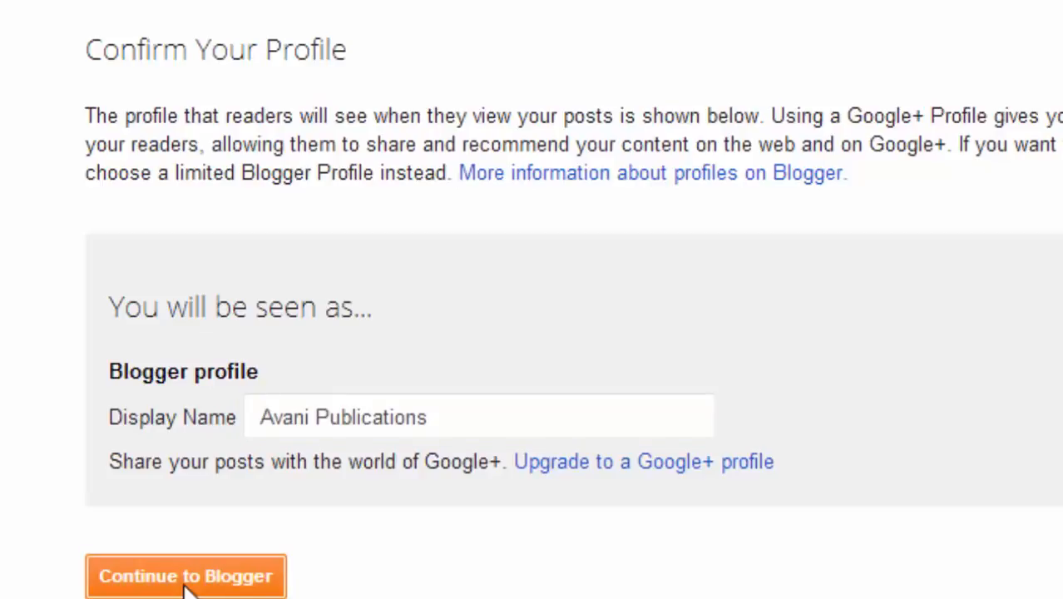
{"action": "left_click", "coordinate": [182, 583]}
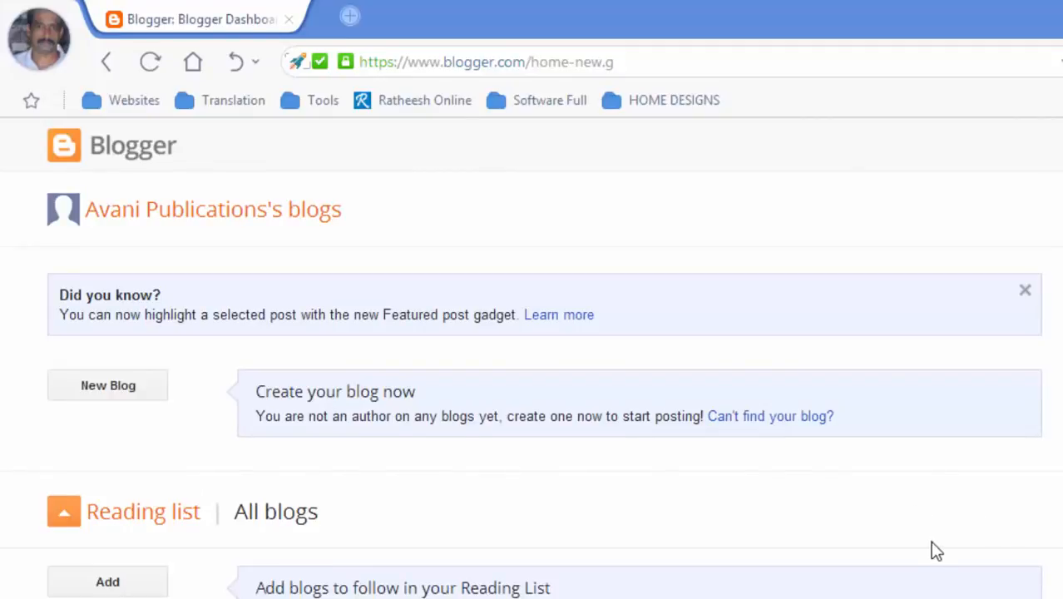
- Start a new blog titled "Avani Publications - Malayalam Books Publishing Company" with the address avanipublication.blogspot.com
{"action": "left_click", "coordinate": [121, 398]}
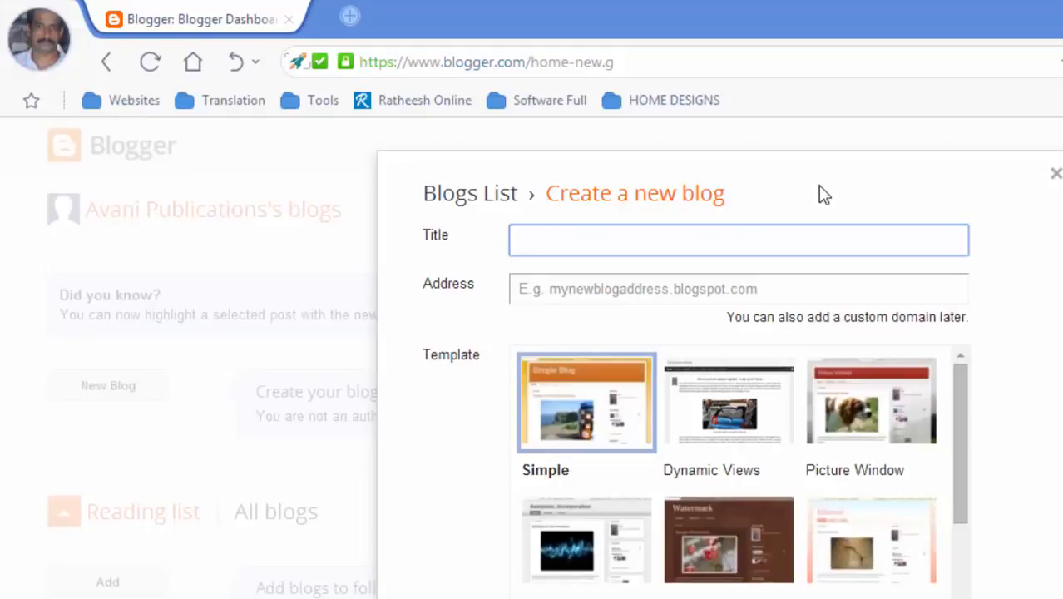
{"action": "type", "text": "Avani Publications - Malayalam Books Publishing Company"}
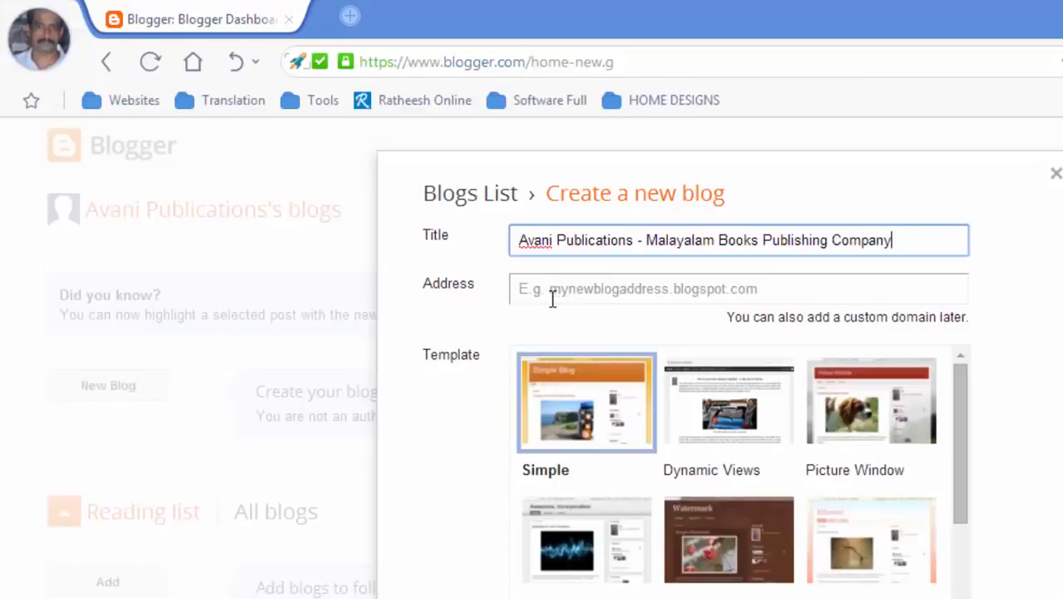
{"action": "left_click", "coordinate": [631, 289]}
{"action": "type", "text": "avanipublication"}
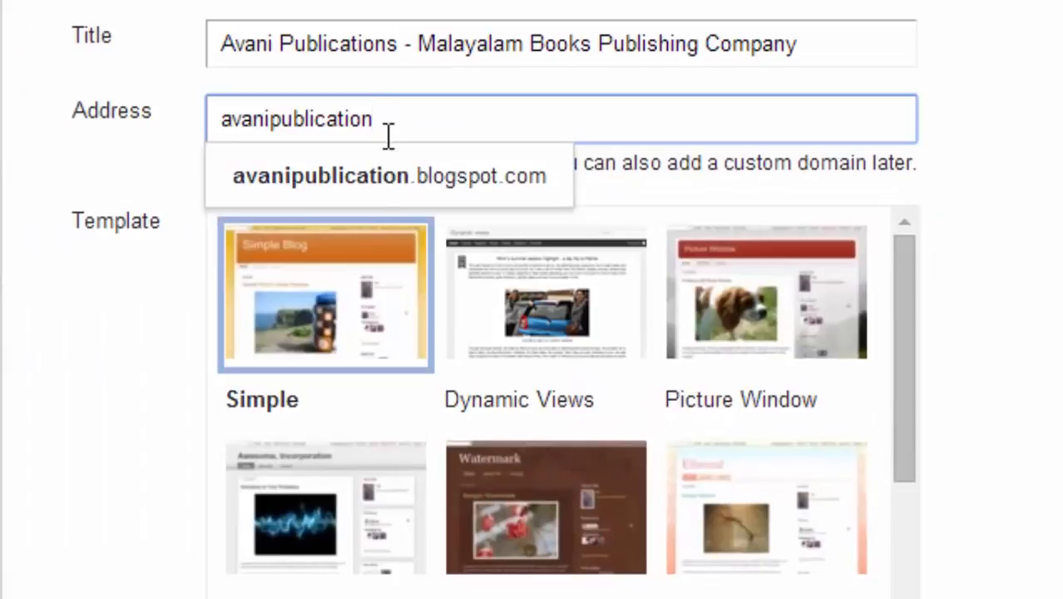
{"action": "left_click", "coordinate": [391, 185]}
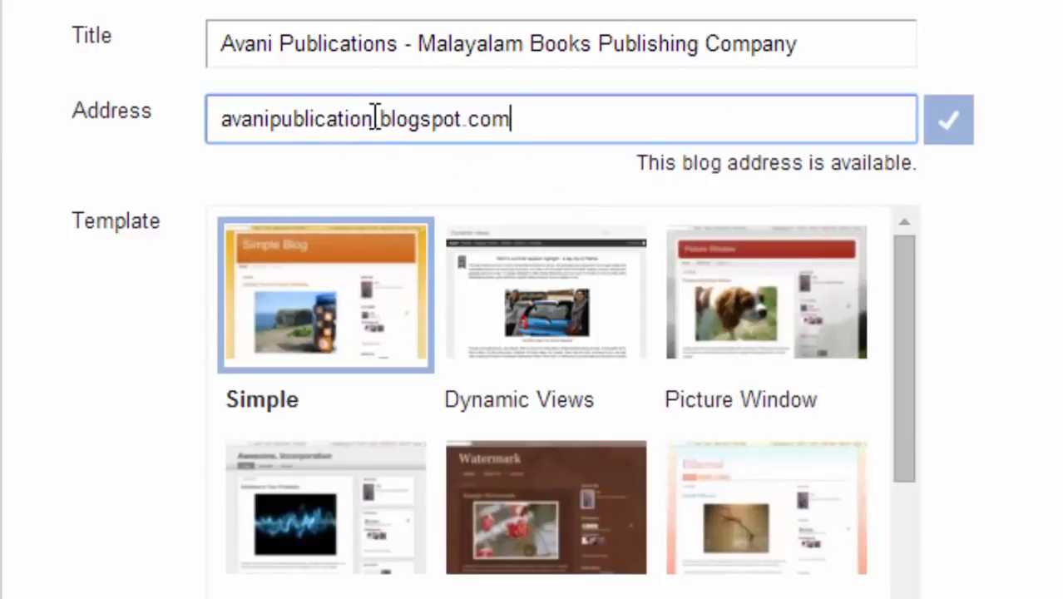
- Try the blog address myfriends.blogspot.com to check its availability
{"action": "left_click_drag", "start_coordinate": [375, 119], "coordinate": [195, 124]}
{"action": "type", "text": "myfri"}
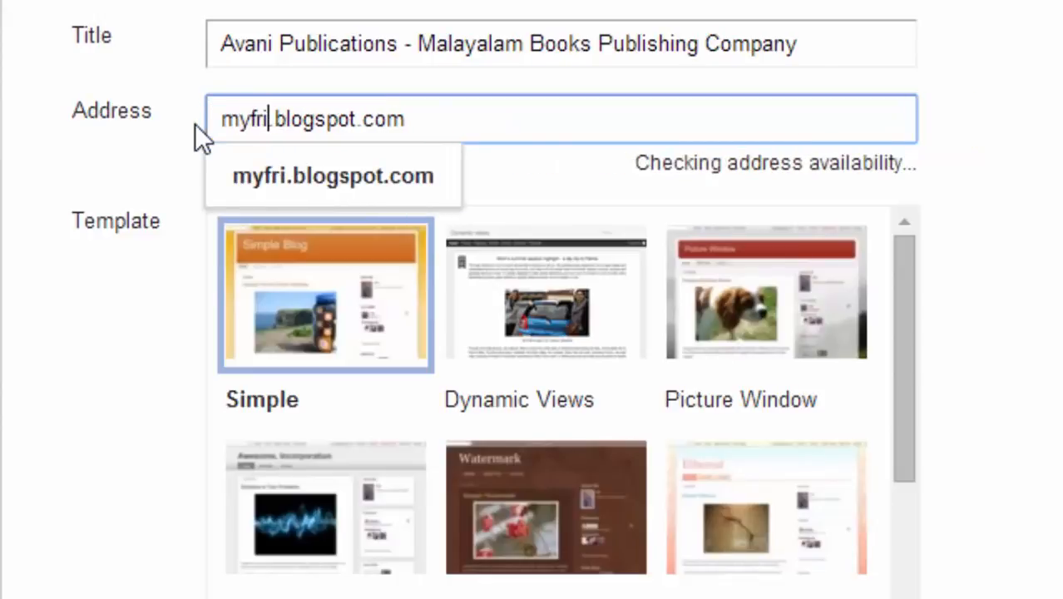
{"action": "type", "text": "ends"}
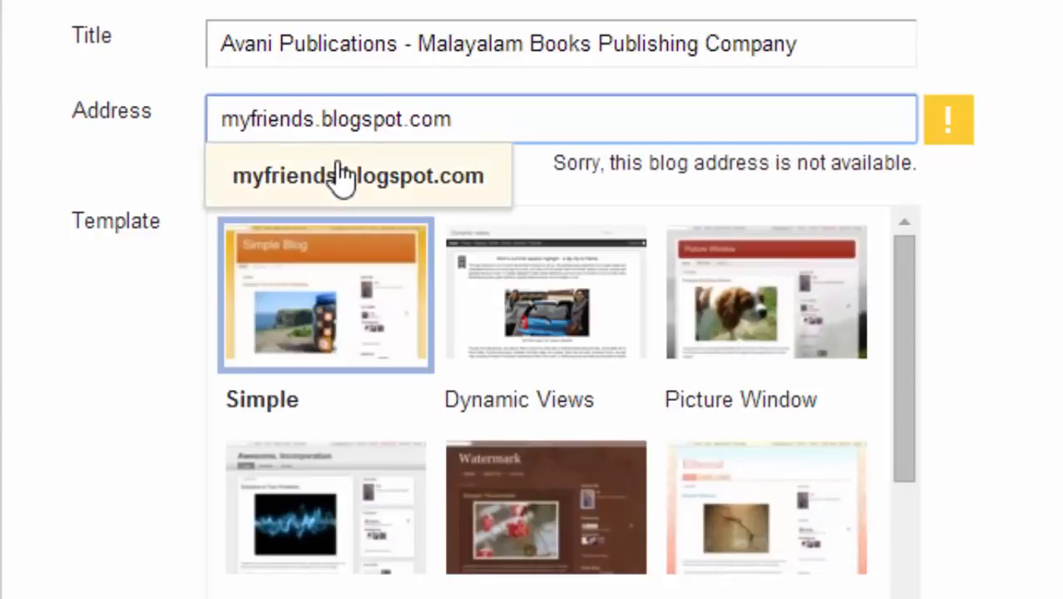
{"action": "left_click", "coordinate": [344, 175]}
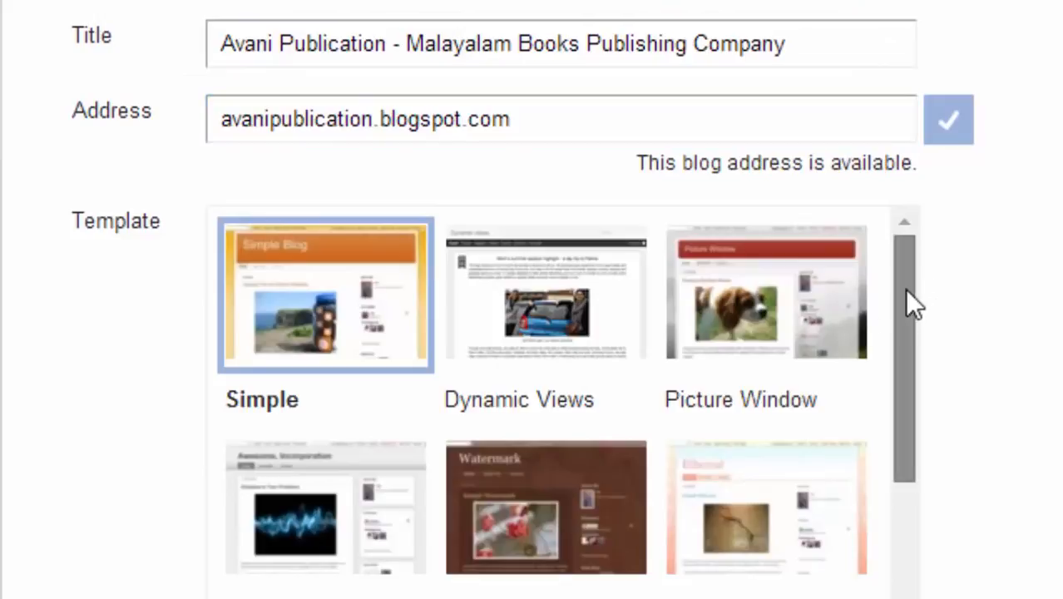
- Choose the Picture Window template and create the blog, first copying "avanipublication" from its address
{"action": "mouse_move", "coordinate": [906, 289]}
{"action": "left_mouse_down"}
{"action": "mouse_move", "coordinate": [905, 451]}
{"action": "mouse_move", "coordinate": [903, 277]}
{"action": "left_mouse_up"}
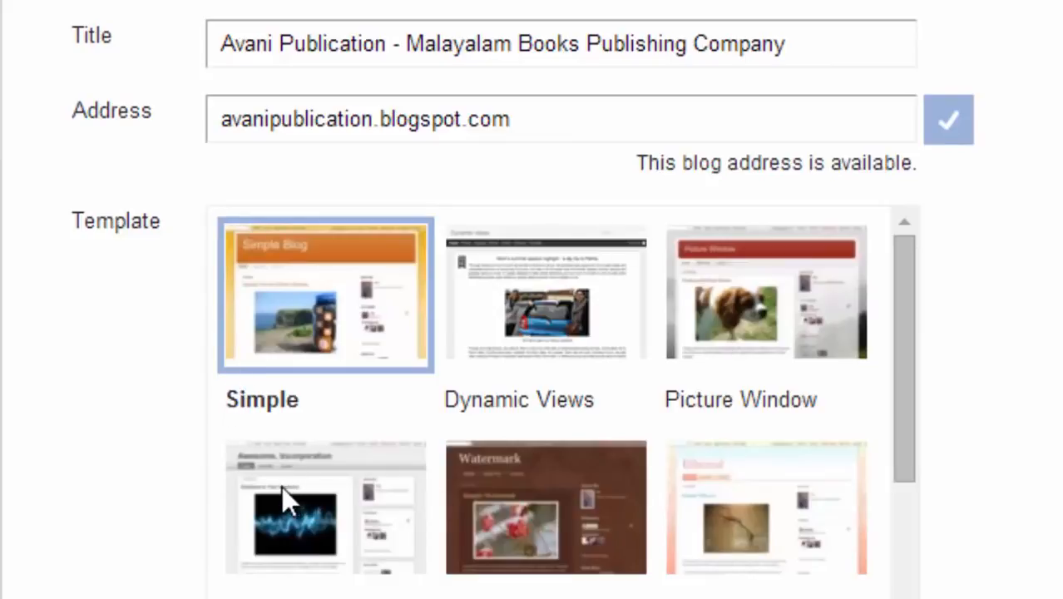
{"action": "left_click", "coordinate": [752, 312]}
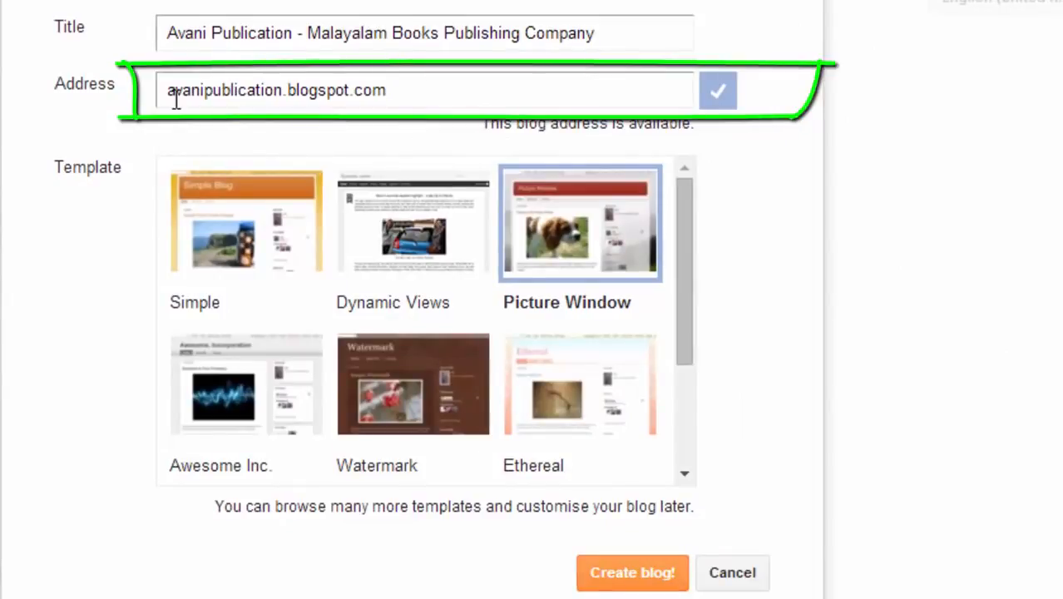
{"action": "left_click_drag", "start_coordinate": [170, 92], "coordinate": [283, 90]}
{"action": "key", "text": "ctrl+c"}
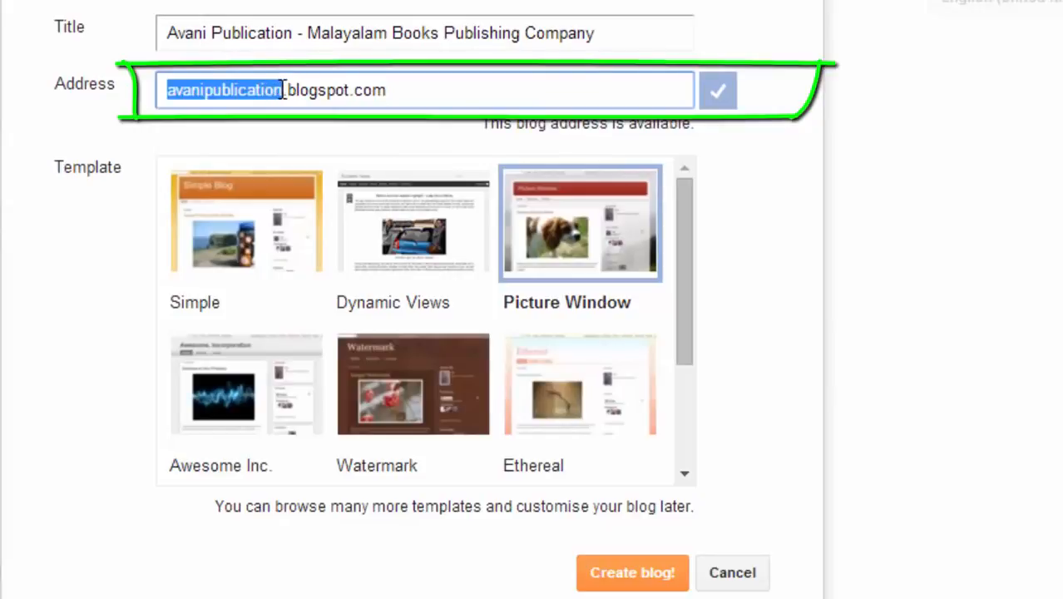
{"action": "left_click", "coordinate": [444, 93]}
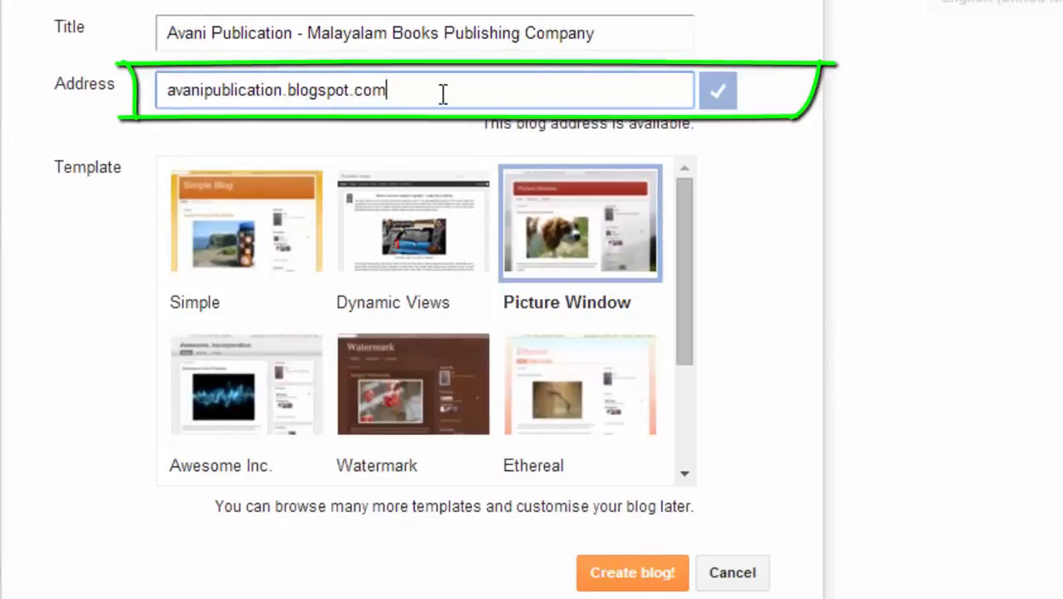
{"action": "left_click", "coordinate": [649, 587]}
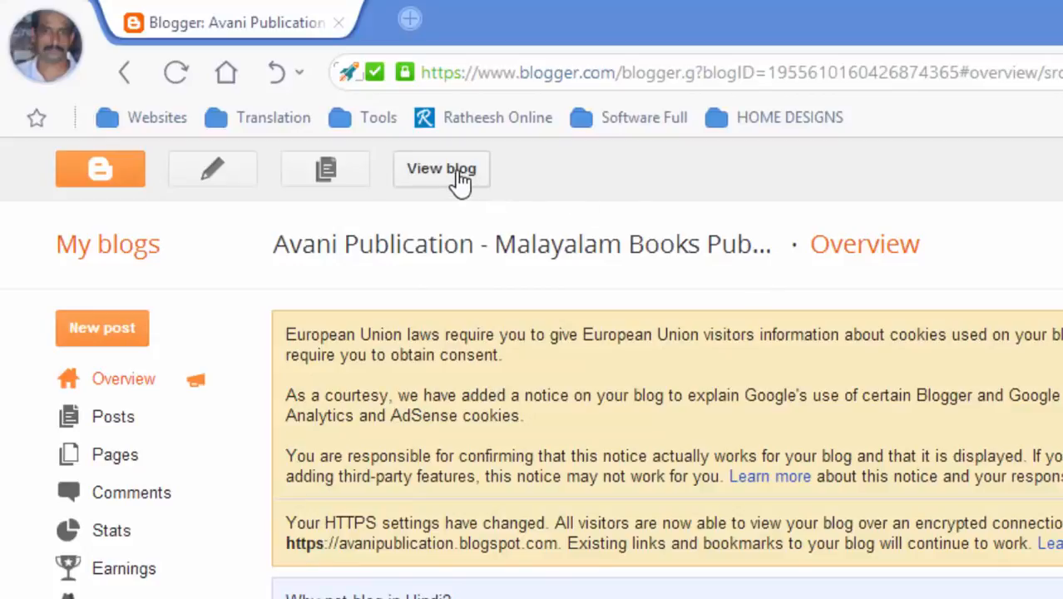
- View the new blog at avanipublication.blogspot.com in a new browser tab
{"action": "left_click", "coordinate": [410, 20]}
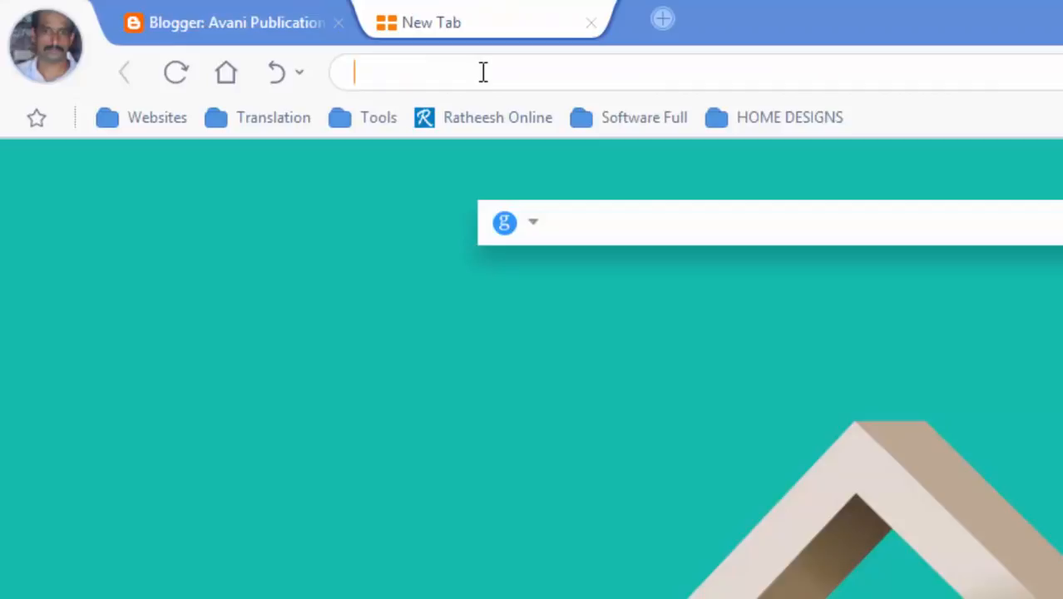
{"action": "right_click", "coordinate": [483, 72]}
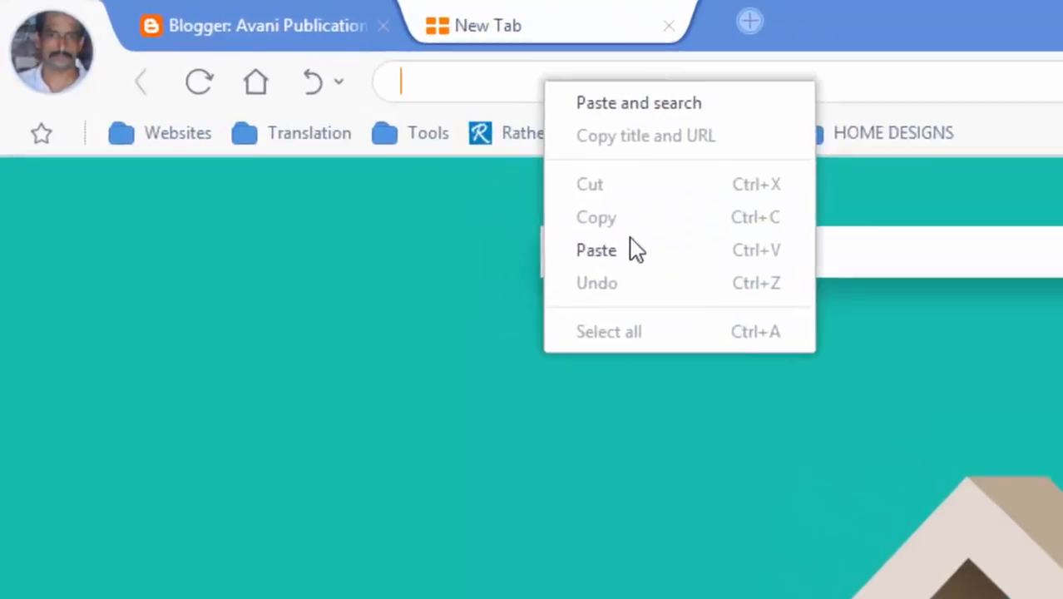
{"action": "left_click", "coordinate": [562, 220]}
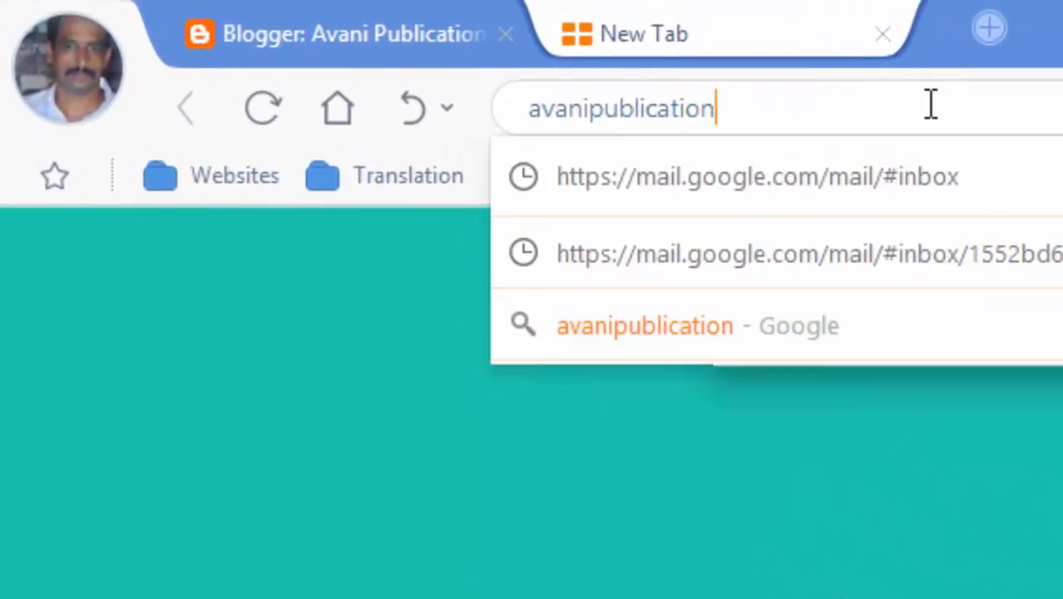
{"action": "type", "text": ".blog"}
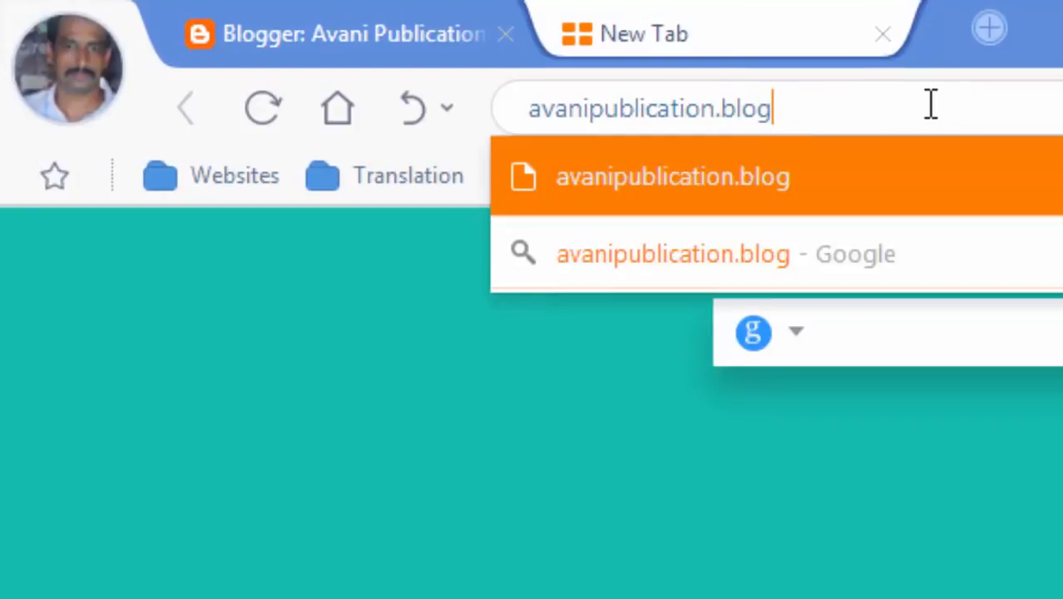
{"action": "type", "text": "spot"}
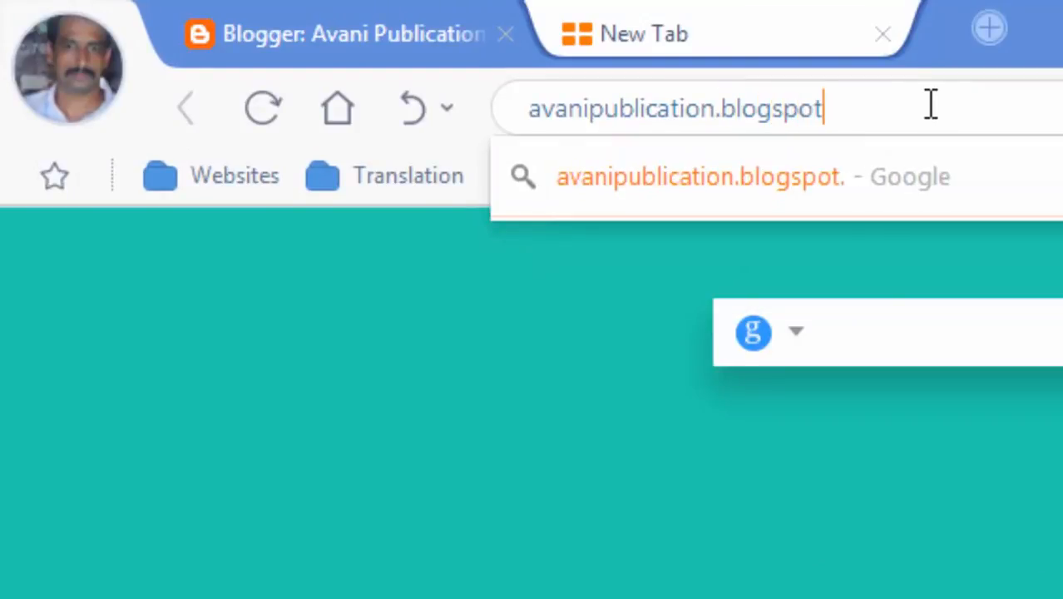
{"action": "type", "text": ".com"}
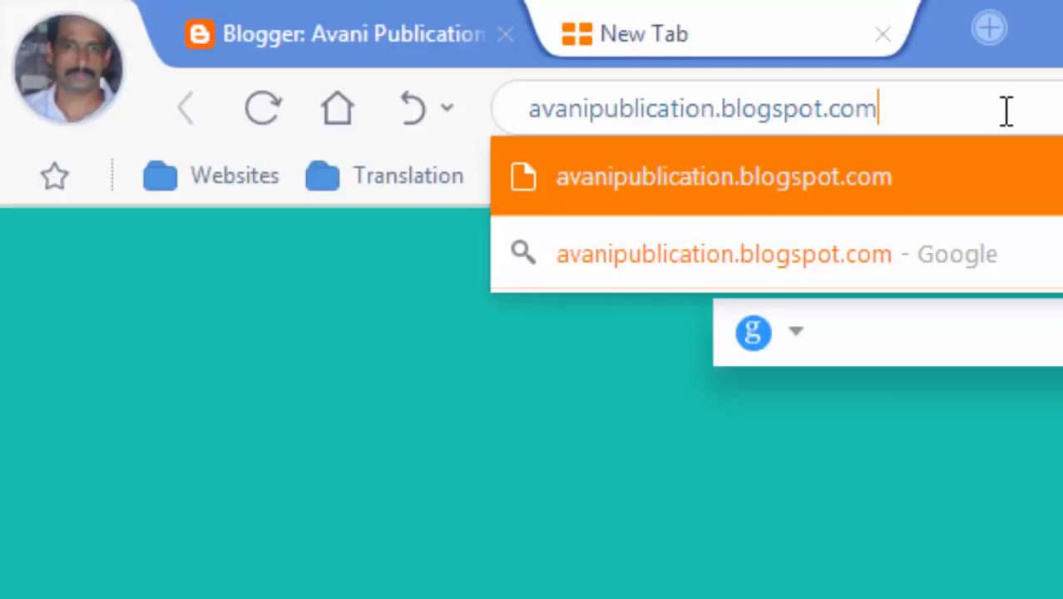
{"action": "key", "text": "Return"}
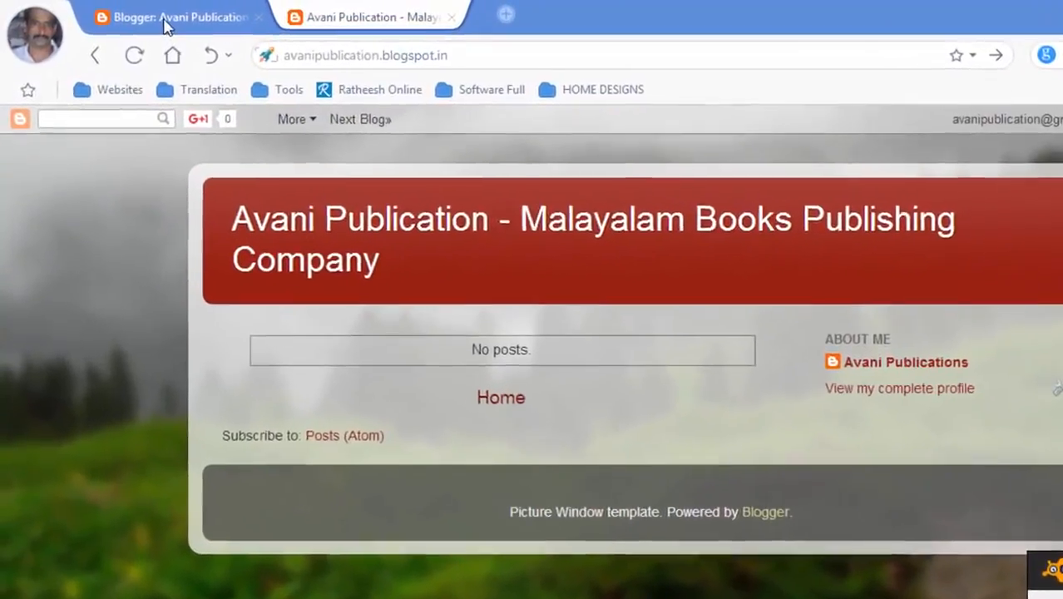
- Return to the Blogger dashboard and start a new post titled "Coming Soon"
{"action": "left_click", "coordinate": [128, 24]}
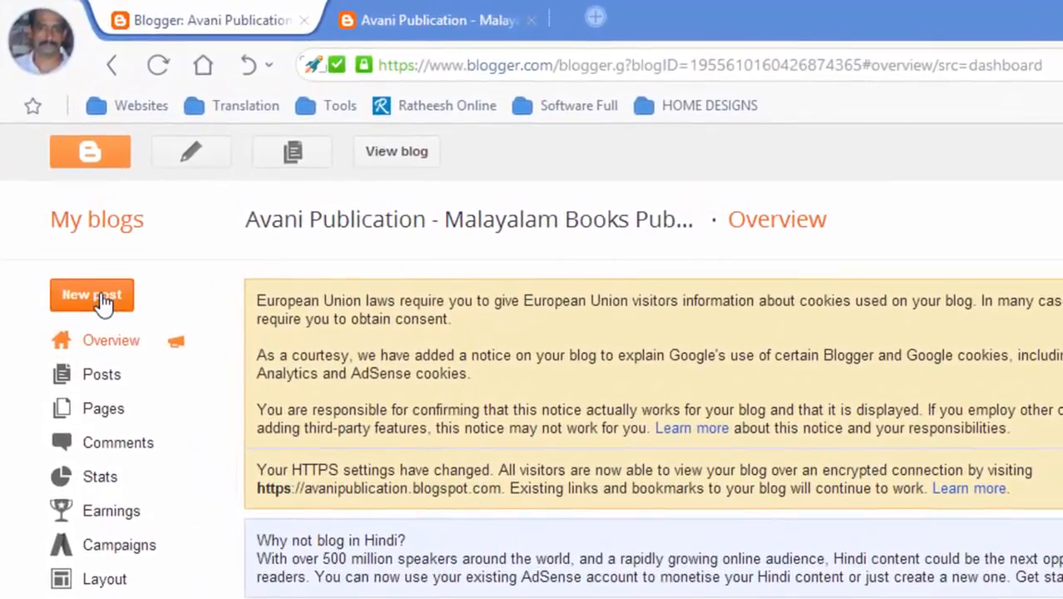
{"action": "left_click", "coordinate": [96, 297]}
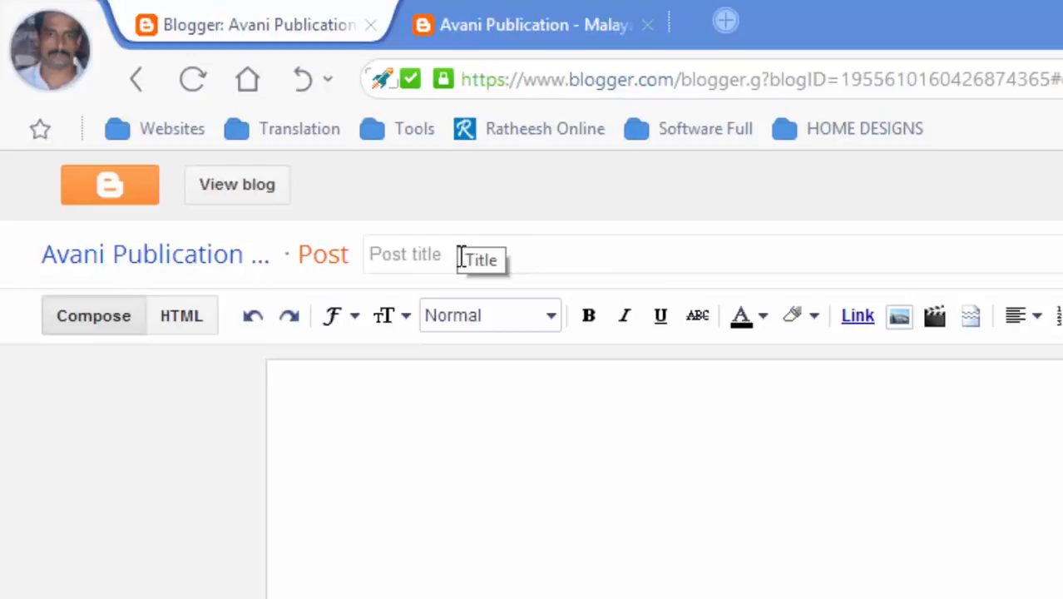
{"action": "left_click", "coordinate": [459, 257]}
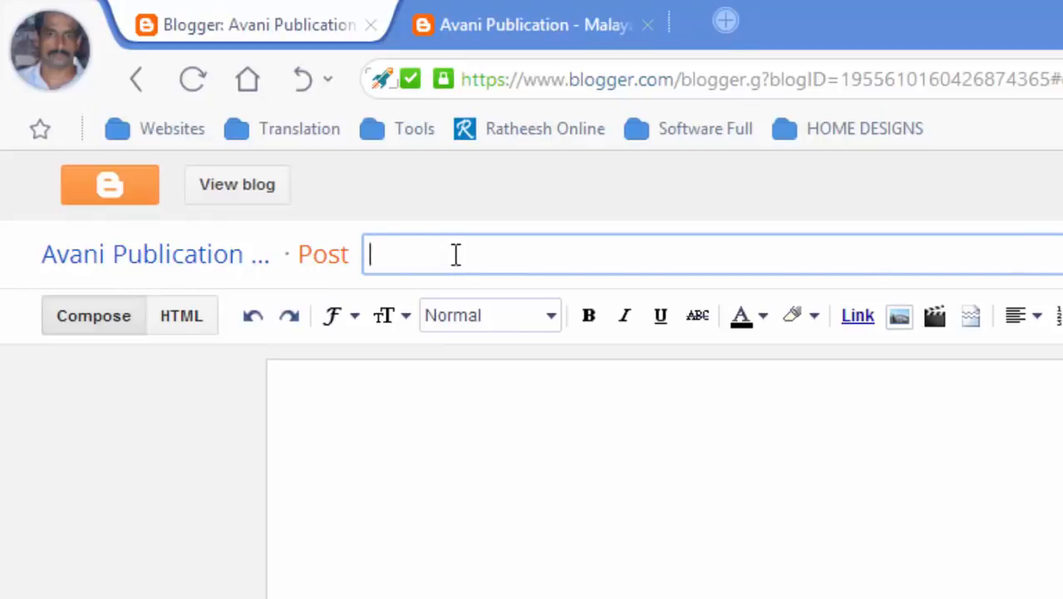
{"action": "type", "text": "Coming Soon"}
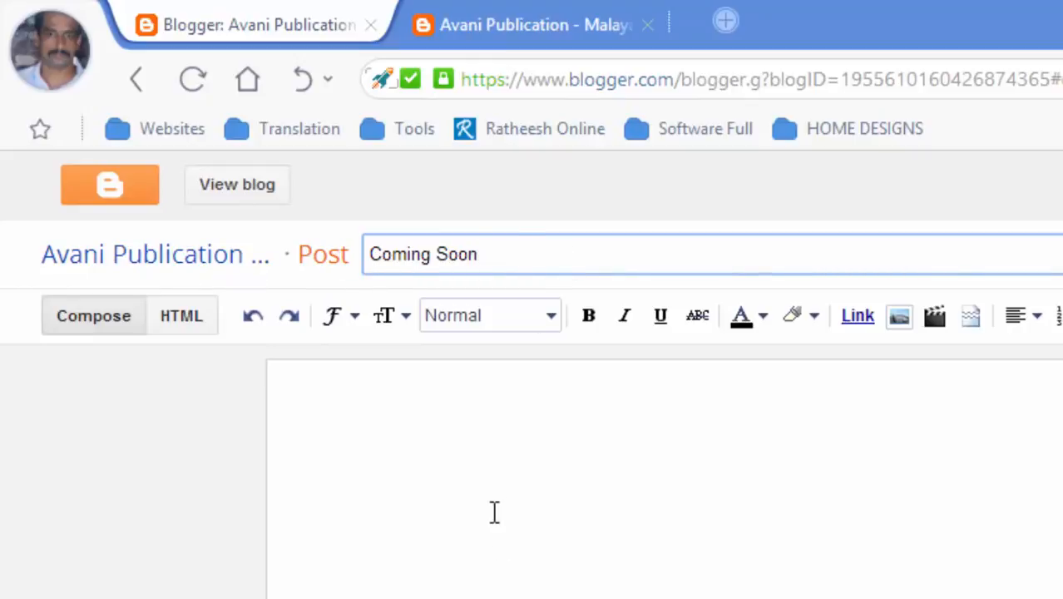
- Write "Avani Publication Website now under Construction" as the post's body text
{"action": "left_click", "coordinate": [487, 476]}
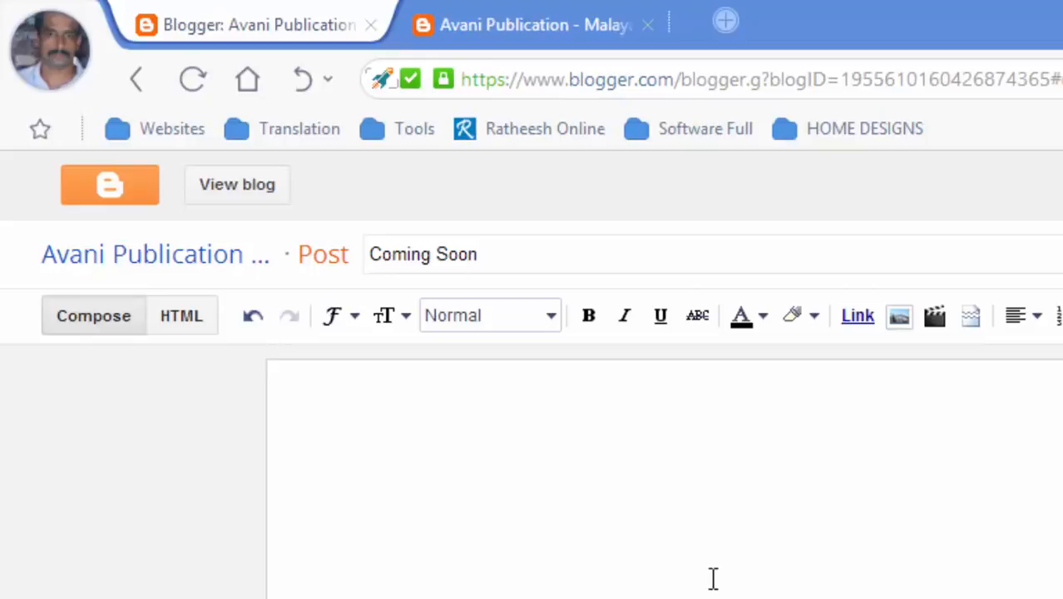
{"action": "type", "text": "Avani Publication Website will"}
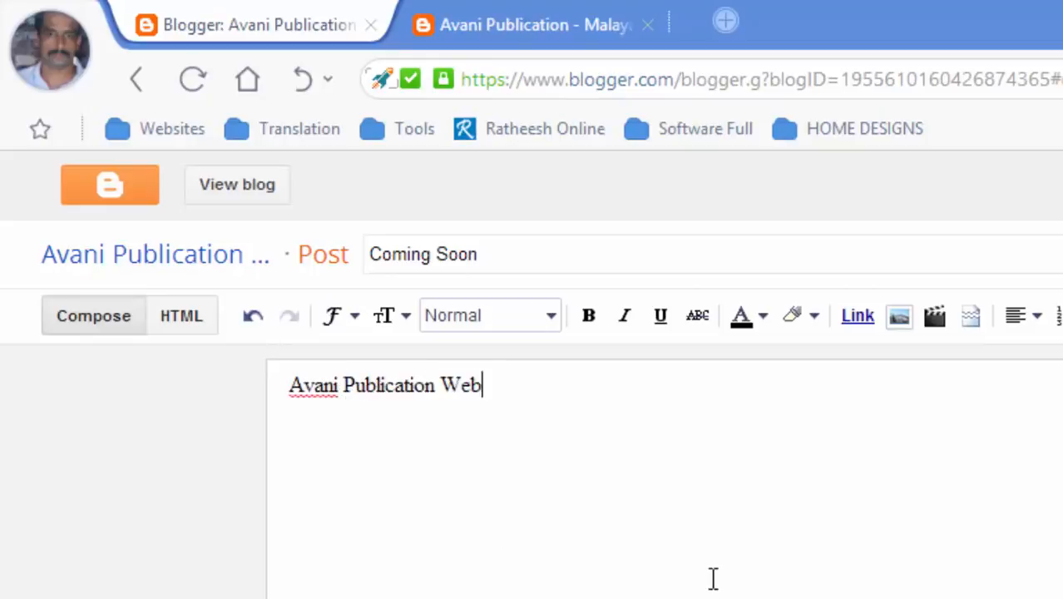
{"action": "key", "text": "BackSpace"}
{"action": "key", "text": "BackSpace"}
{"action": "key", "text": "BackSpace"}
{"action": "key", "text": "BackSpace"}
{"action": "key", "text": "BackSpace"}
{"action": "type", "text": "now under Construction"}
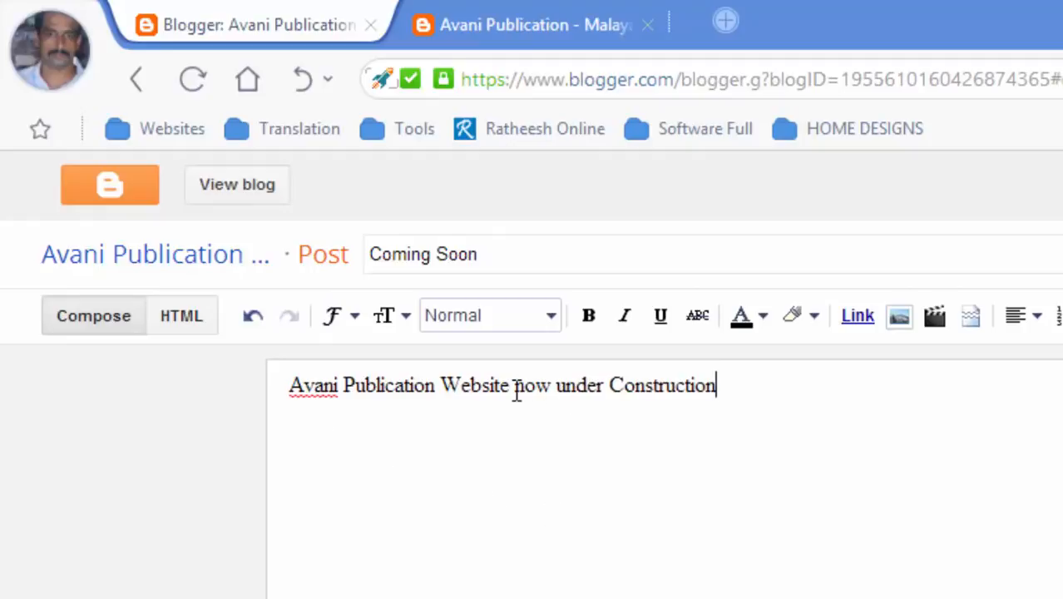
- Upload underconstruction.jpg from the Desktop and insert it on a new line below the post's text
{"action": "key", "text": "Return"}
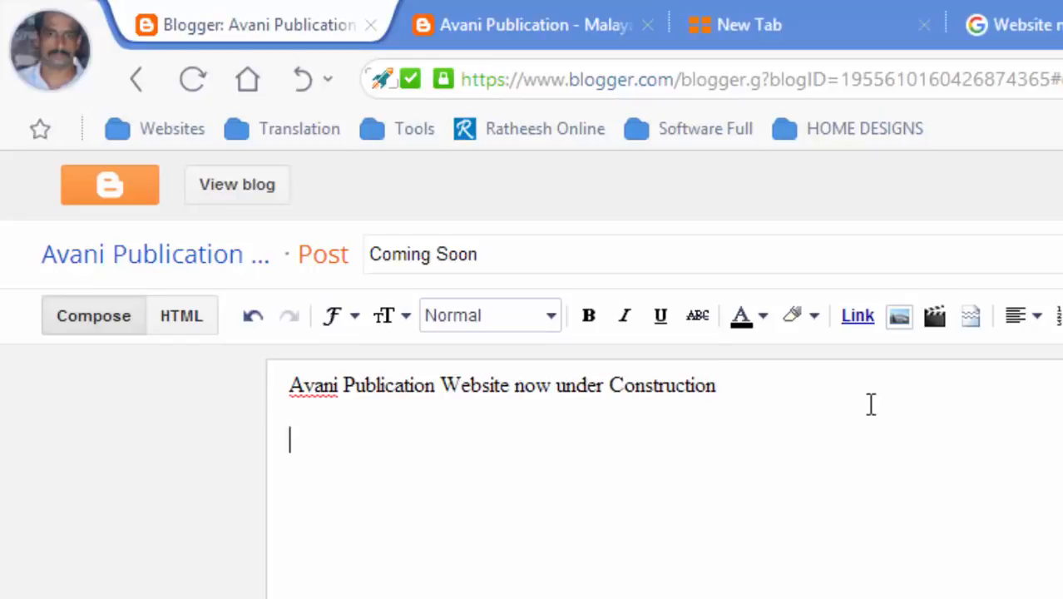
{"action": "left_click", "coordinate": [910, 325]}
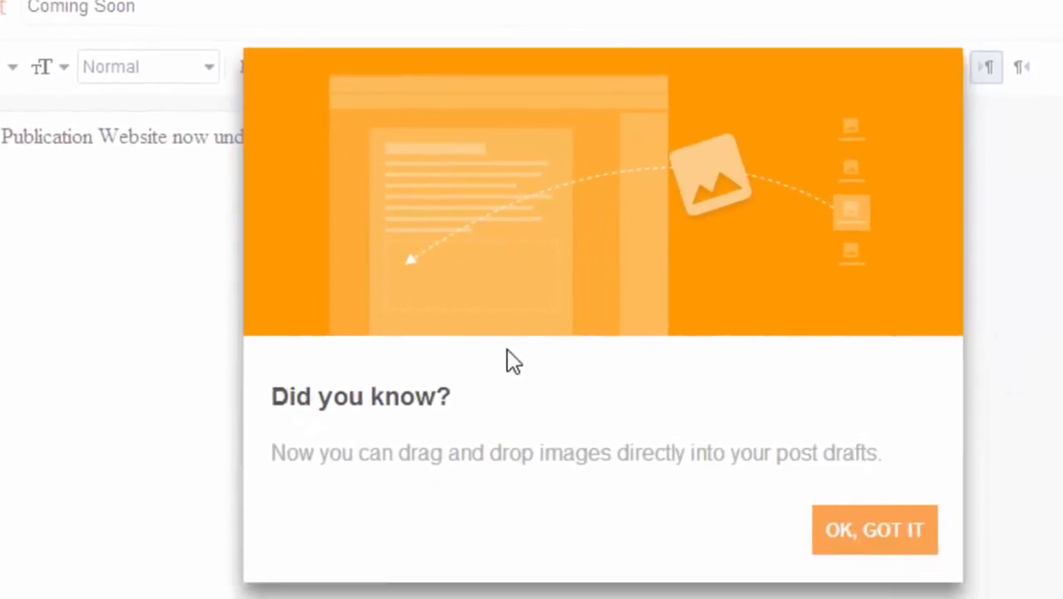
{"action": "left_click", "coordinate": [887, 524]}
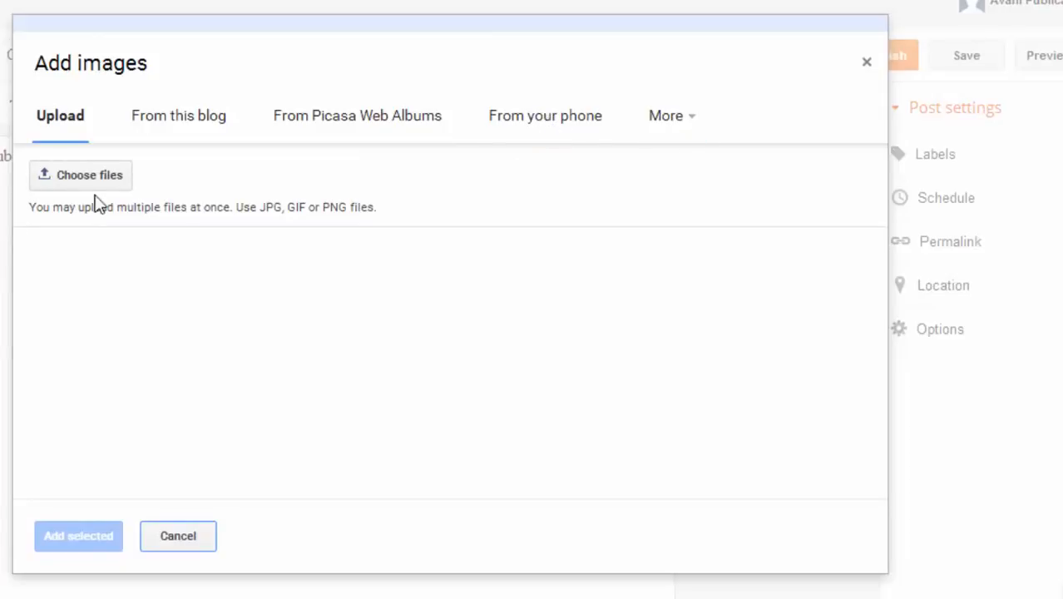
{"action": "left_click", "coordinate": [247, 263]}
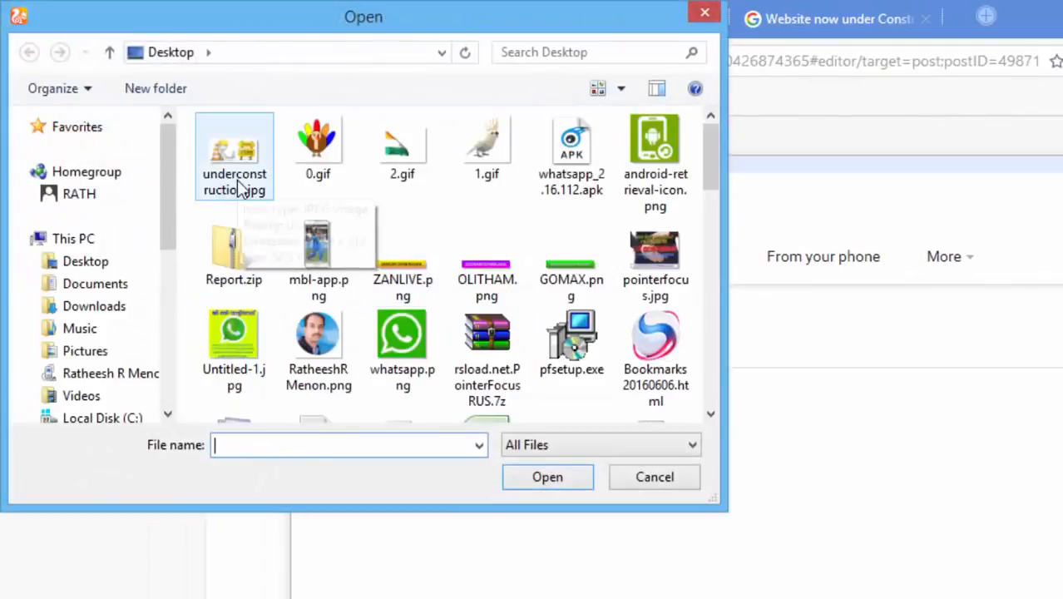
{"action": "left_click", "coordinate": [238, 190]}
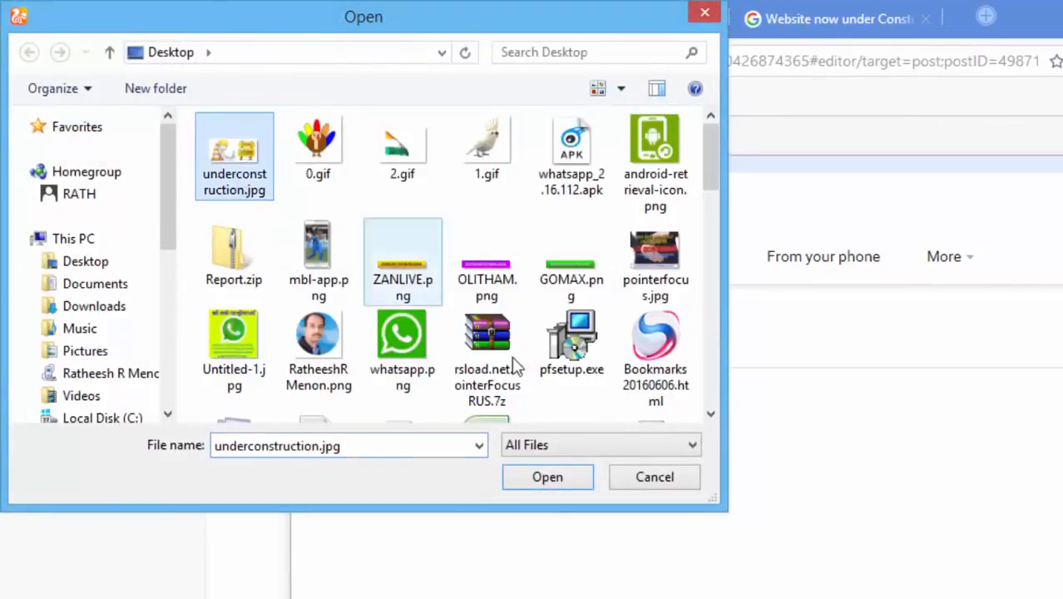
{"action": "left_click", "coordinate": [549, 481]}
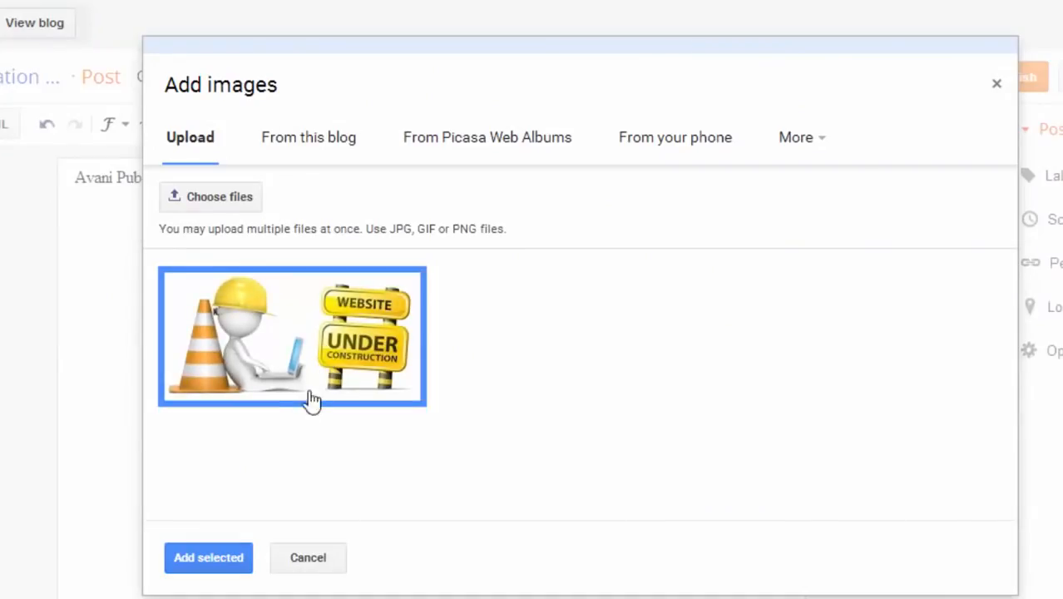
{"action": "left_click", "coordinate": [206, 559]}
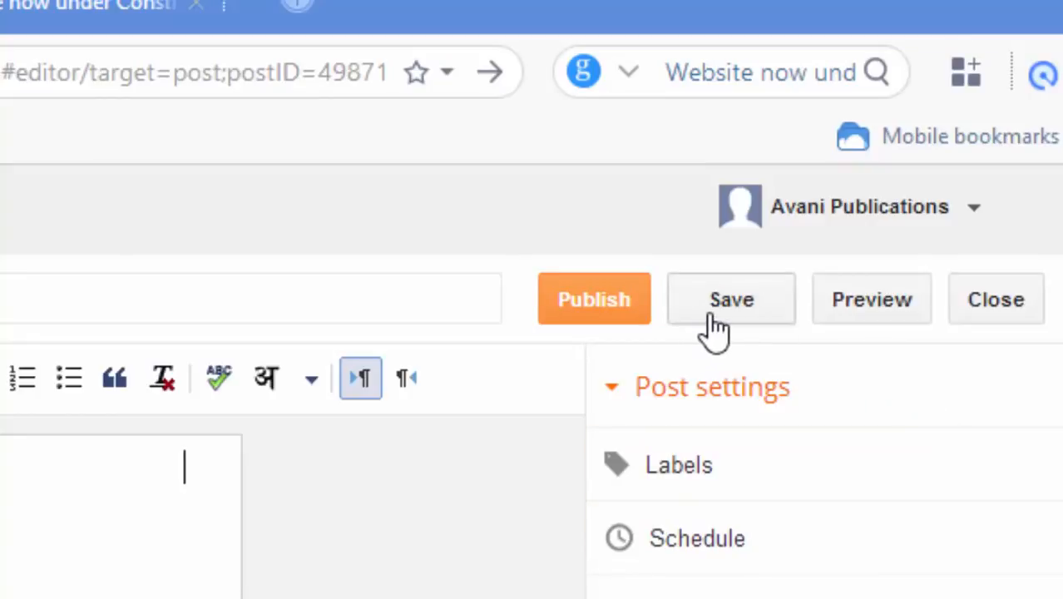
- Publish the "Coming Soon" post and reload the live blog in its open browser tab
{"action": "left_click", "coordinate": [563, 292]}
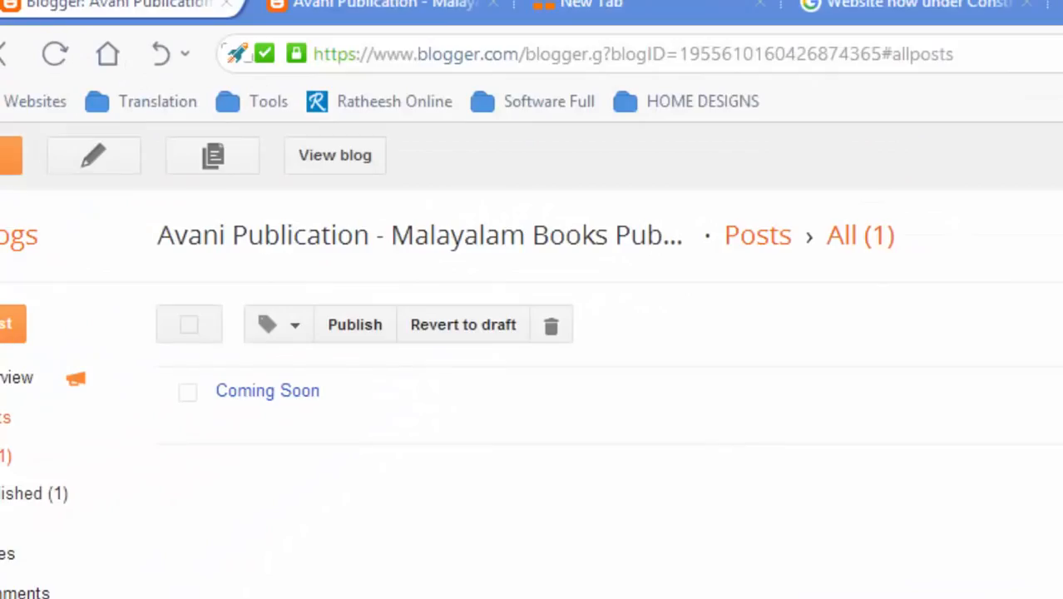
{"action": "mouse_move", "coordinate": [300, 427]}
{"action": "left_click", "coordinate": [426, 4]}
{"action": "right_click", "coordinate": [846, 216]}
{"action": "left_click", "coordinate": [929, 291]}
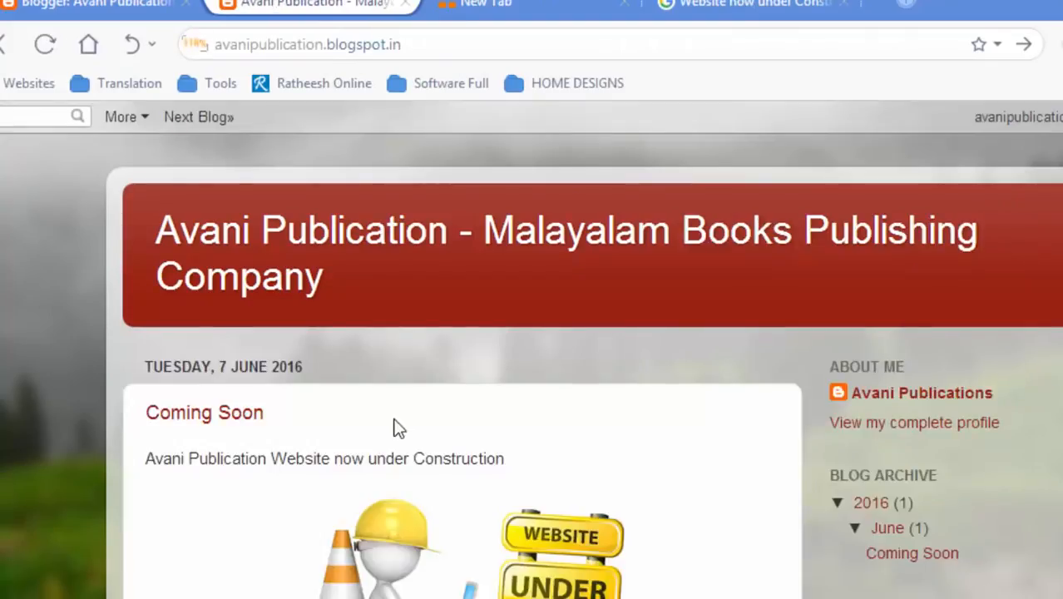
- Check the published "Coming Soon" post on the blog and open its individual page
{"action": "scroll", "coordinate": [397, 427], "scroll_direction": "down", "scroll_amount": 1}
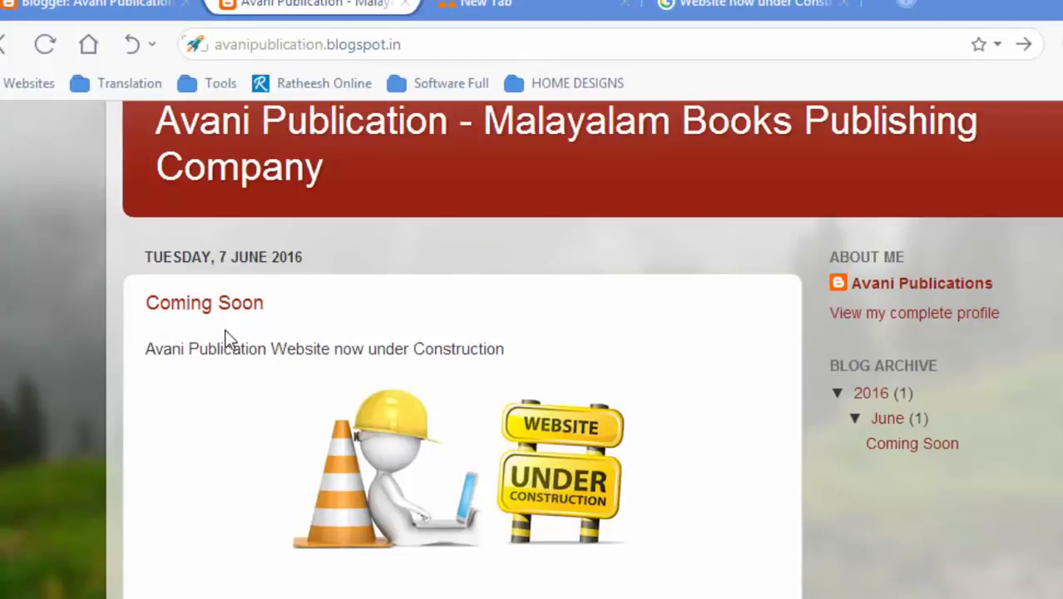
{"action": "left_click", "coordinate": [237, 304]}
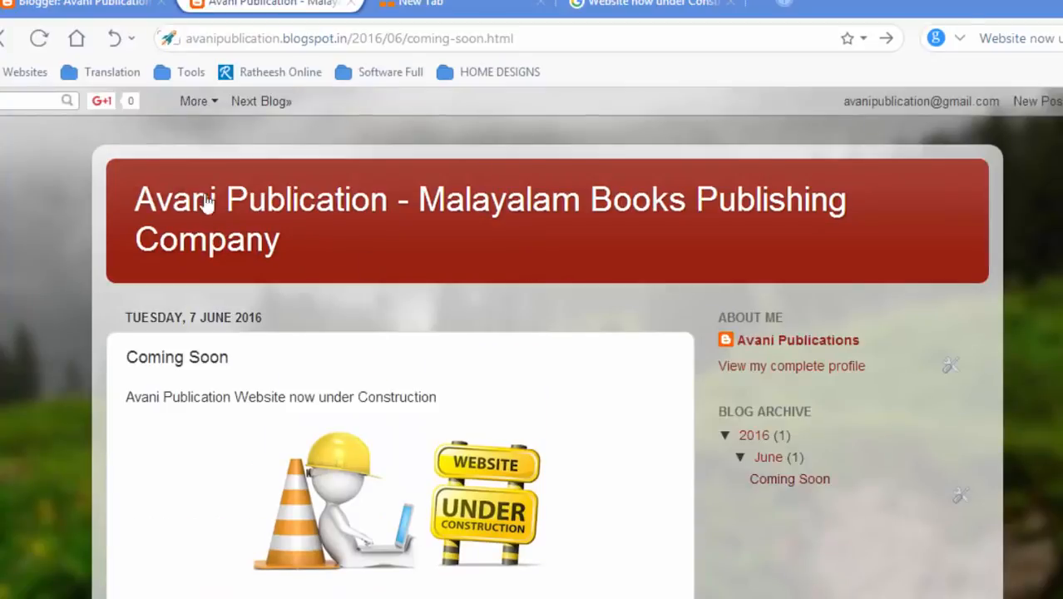
{"action": "scroll", "coordinate": [597, 472], "scroll_direction": "down", "scroll_amount": 2}
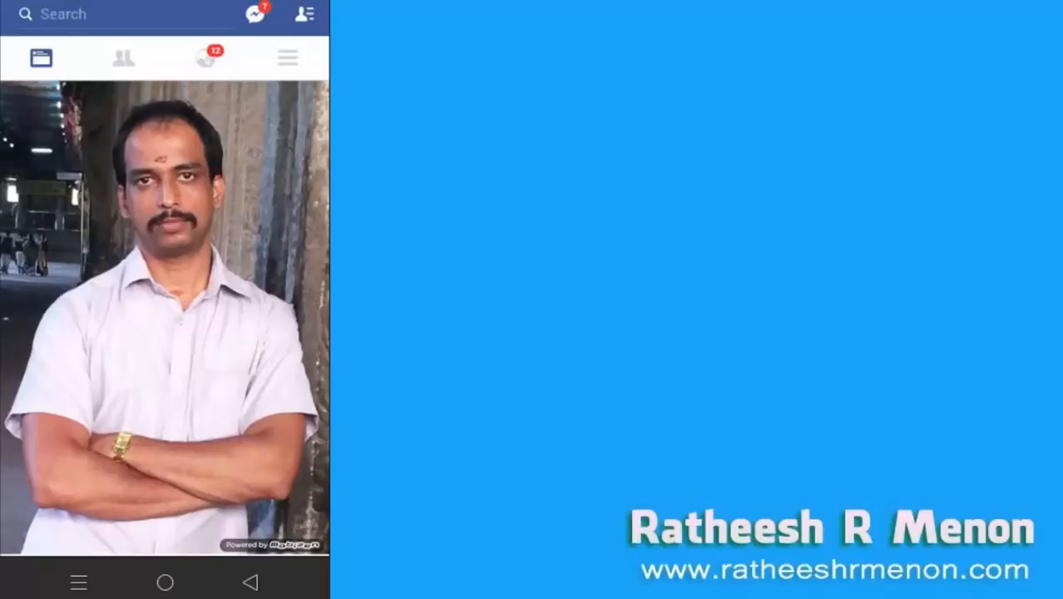
- Switch to the Facebook mobile app, search for the trainer's public-figure page by full name and open it
{"action": "left_click", "coordinate": [63, 13]}
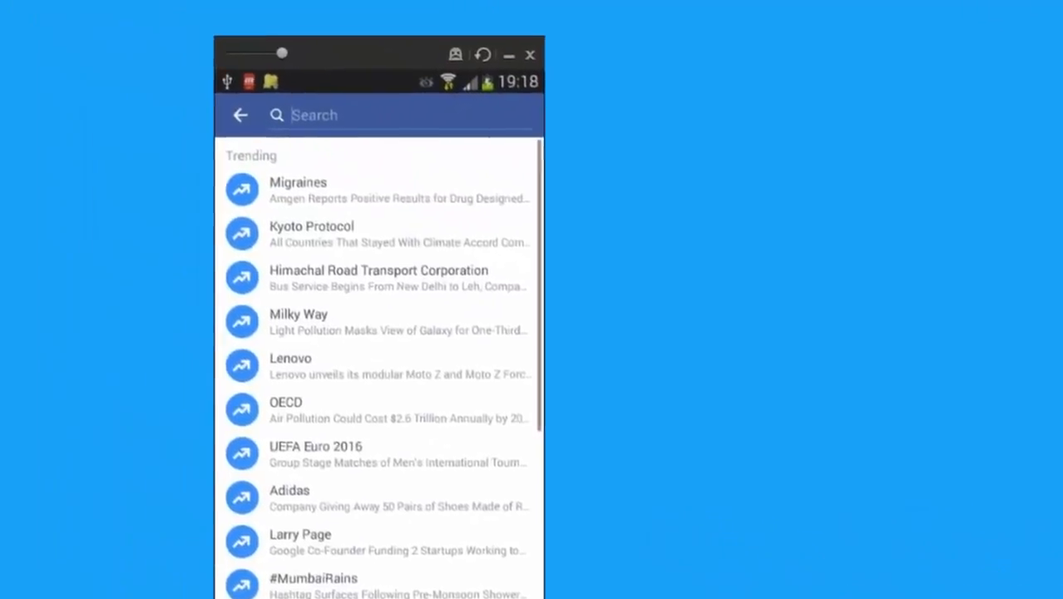
{"action": "type", "text": "ra"}
{"action": "type", "text": "thees"}
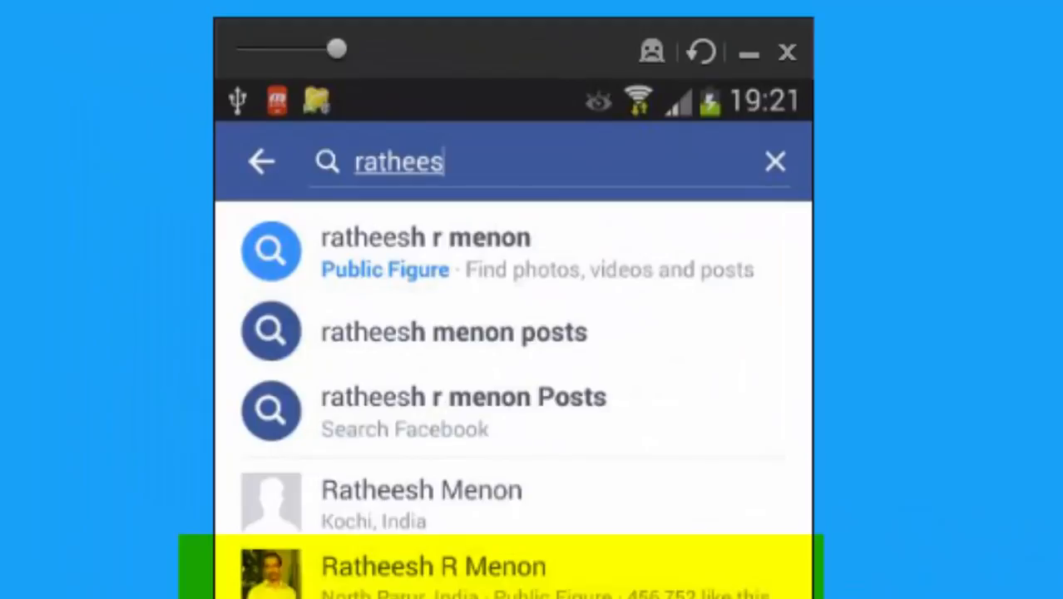
{"action": "type", "text": "h r meno"}
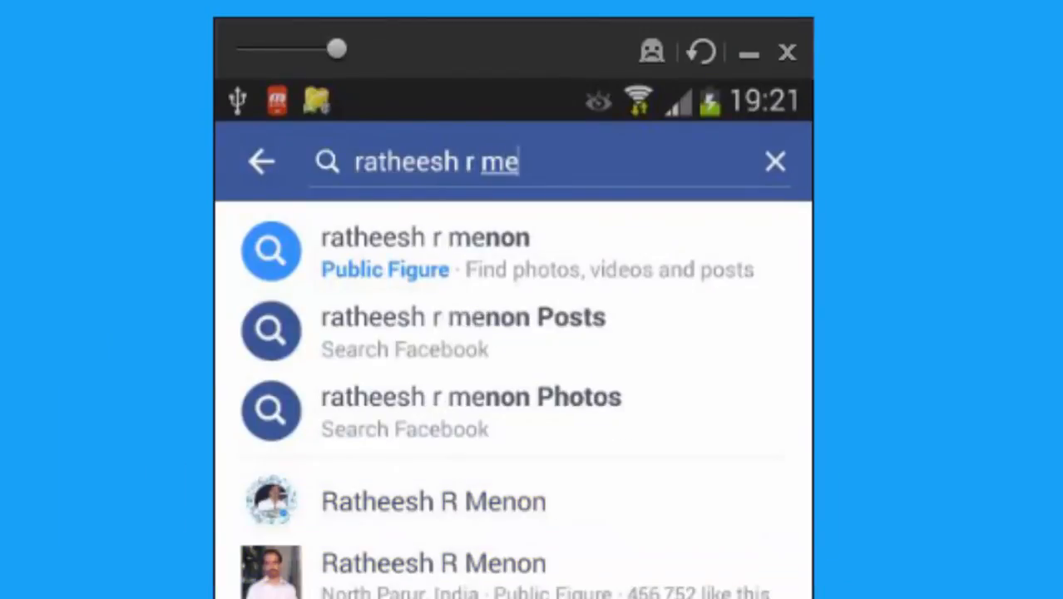
{"action": "type", "text": "n"}
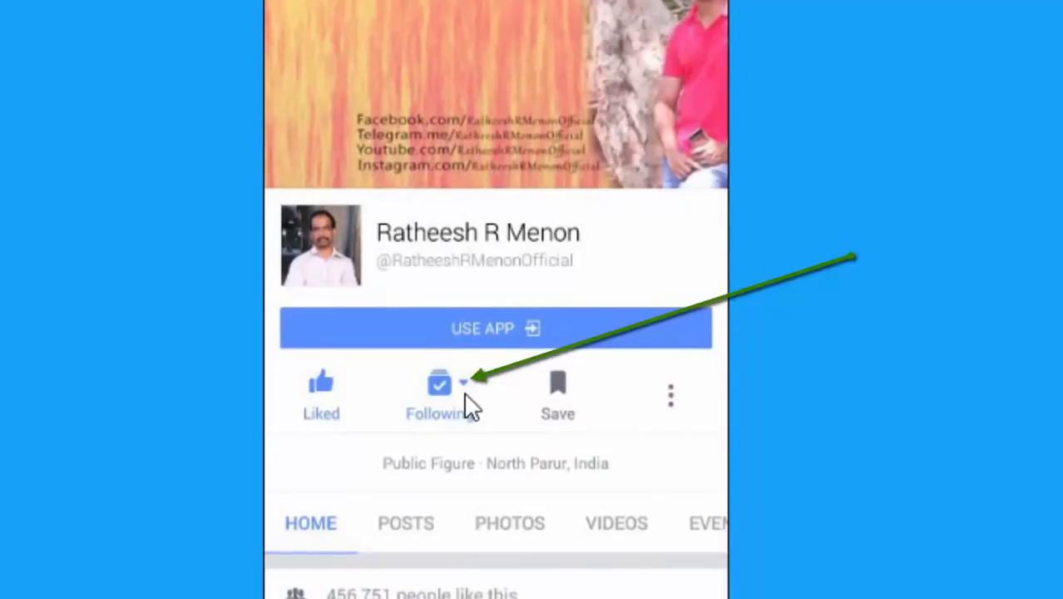
- Set the page's follow preference to See First and view its Jun 9 post
{"action": "left_click", "coordinate": [464, 398]}
{"action": "left_click", "coordinate": [663, 275]}
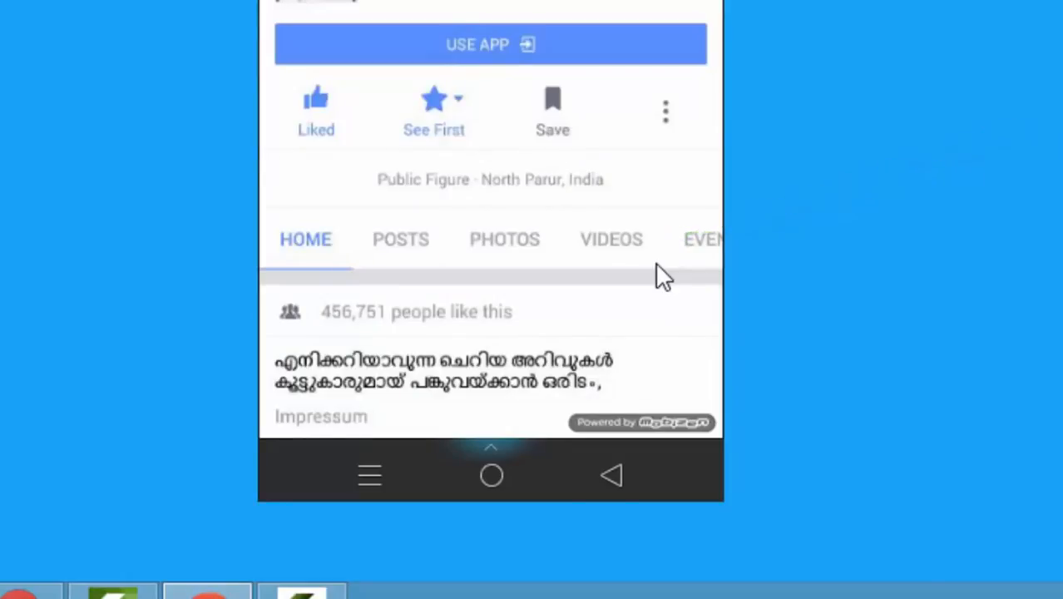
{"action": "scroll", "coordinate": [663, 275], "scroll_direction": "down", "scroll_amount": 5}
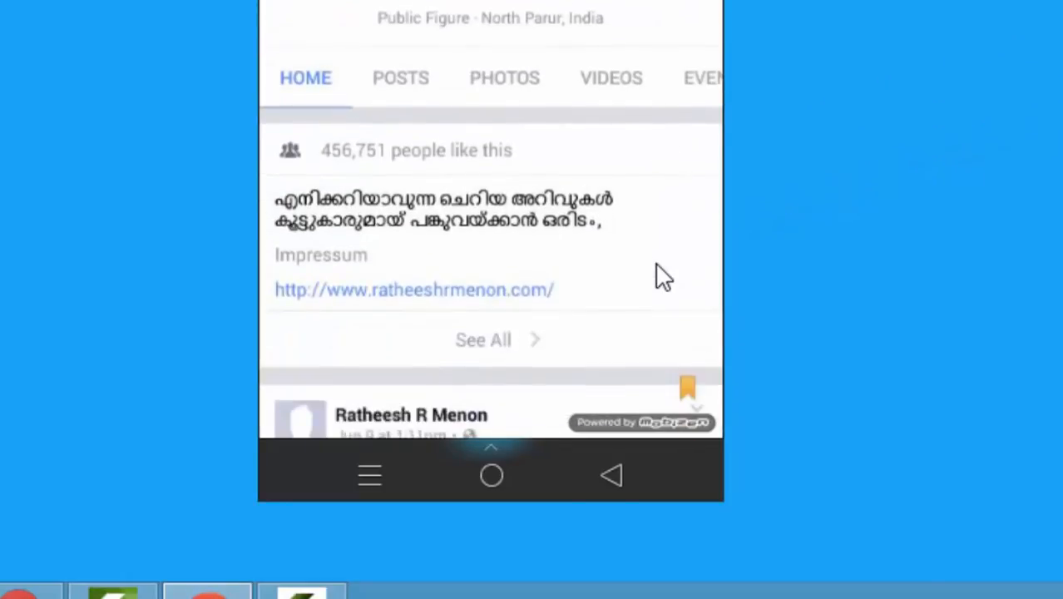
{"action": "scroll", "coordinate": [656, 264], "scroll_direction": "down", "scroll_amount": 10}
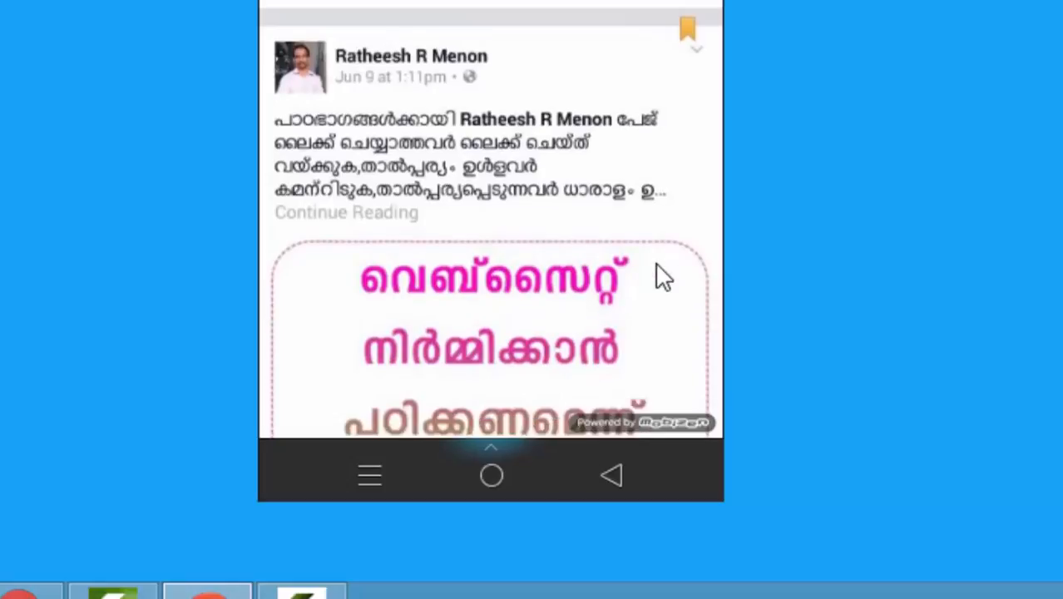
{"action": "scroll", "coordinate": [656, 265], "scroll_direction": "down", "scroll_amount": 3}
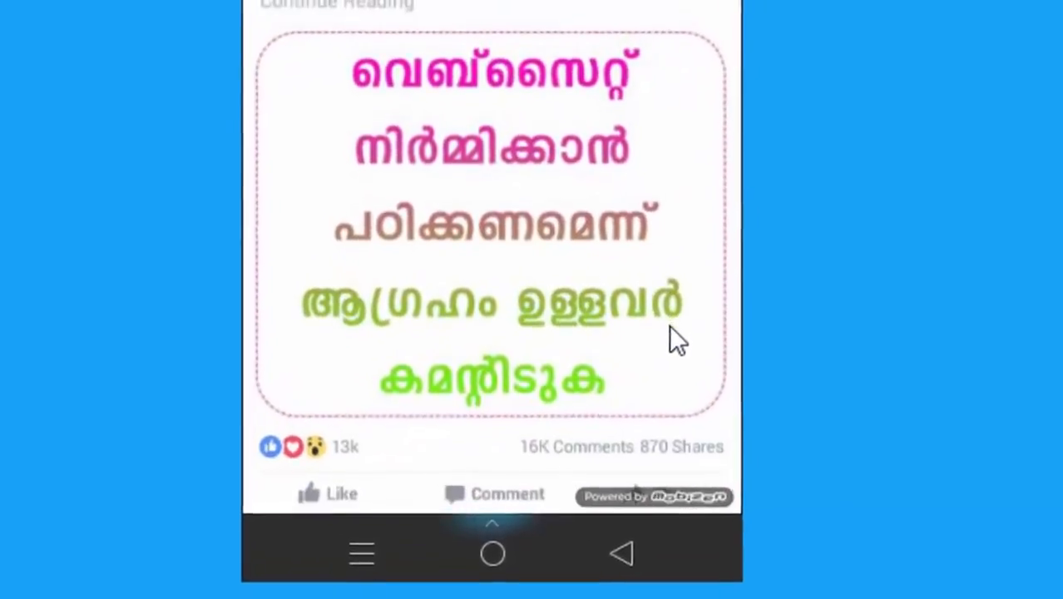